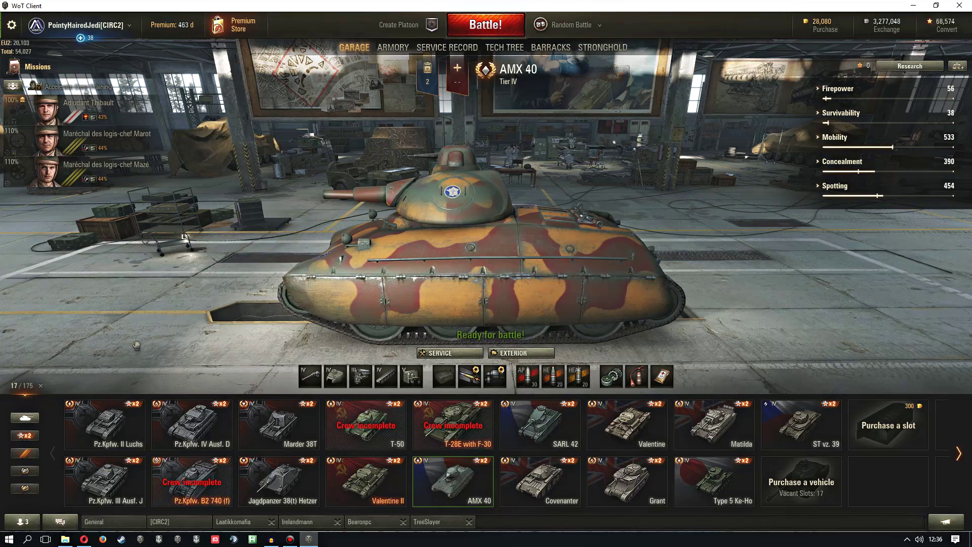
Rotate the garage camera around the AMX 40
left_click_drag(137, 345, 143, 345)
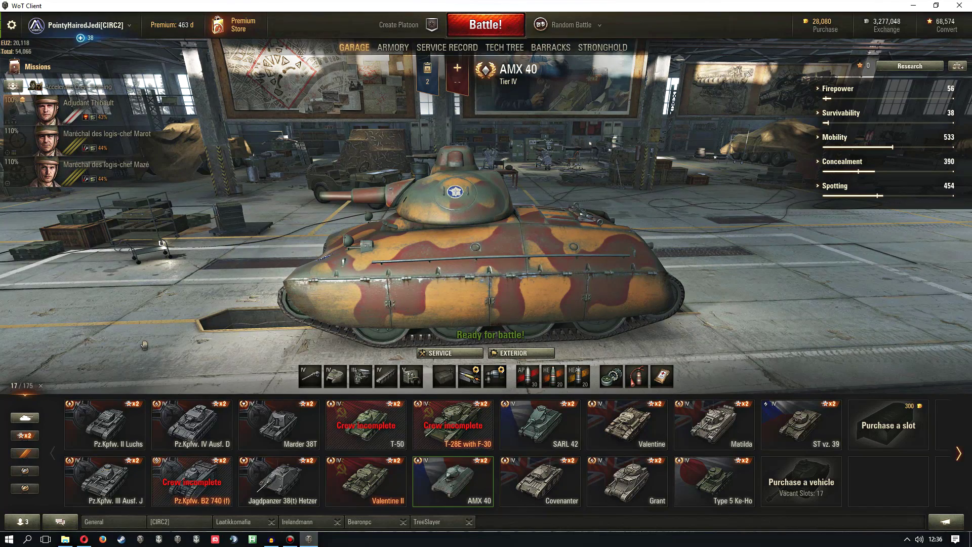
Open the Sound tab of the game settings from the in-game menu
key("Escape")
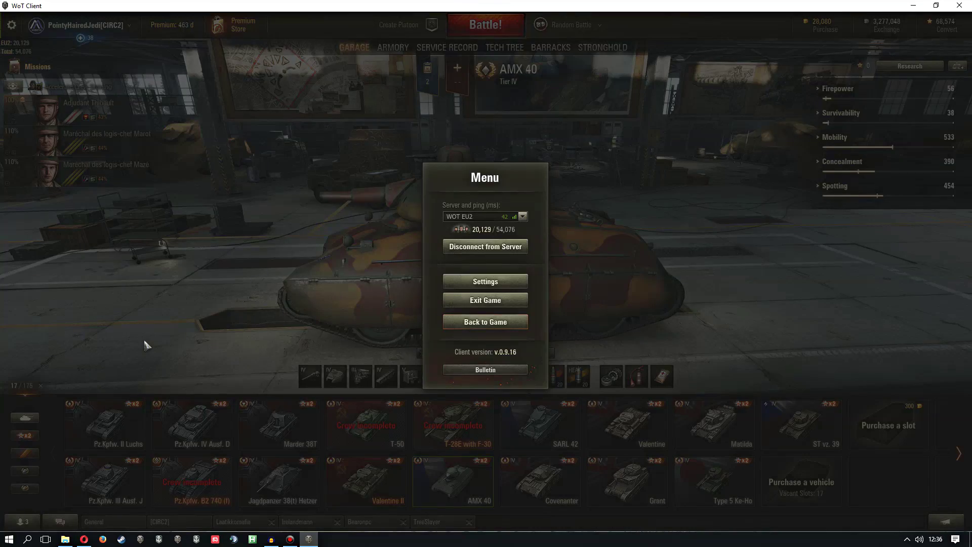
left_click(486, 280)
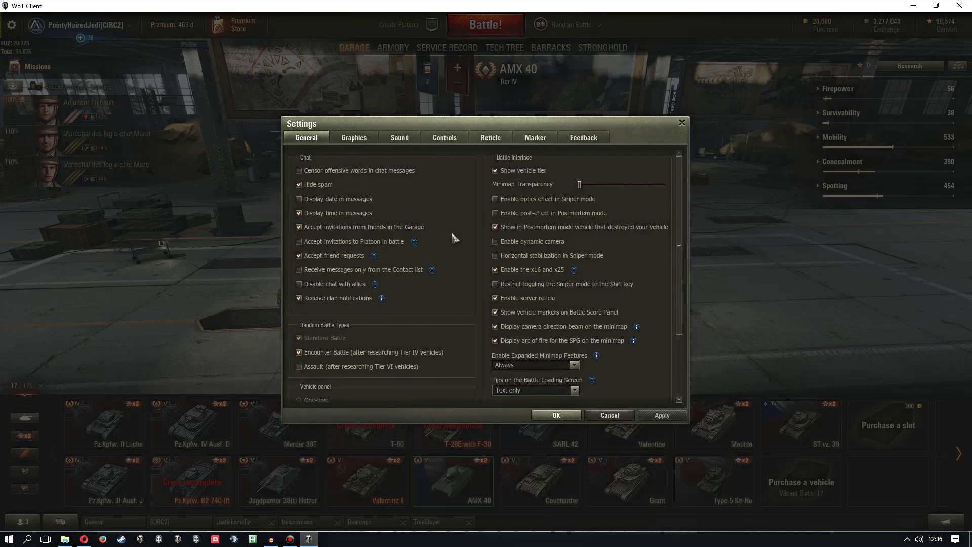
left_click(397, 137)
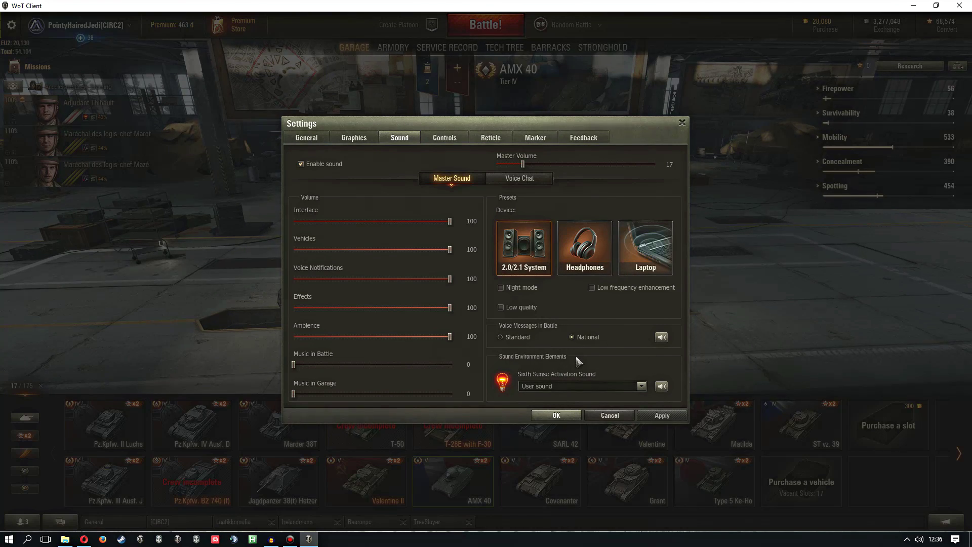
Try Variant 1 and Variant 2 as the Sixth Sense Activation Sound and preview them
left_click(574, 393)
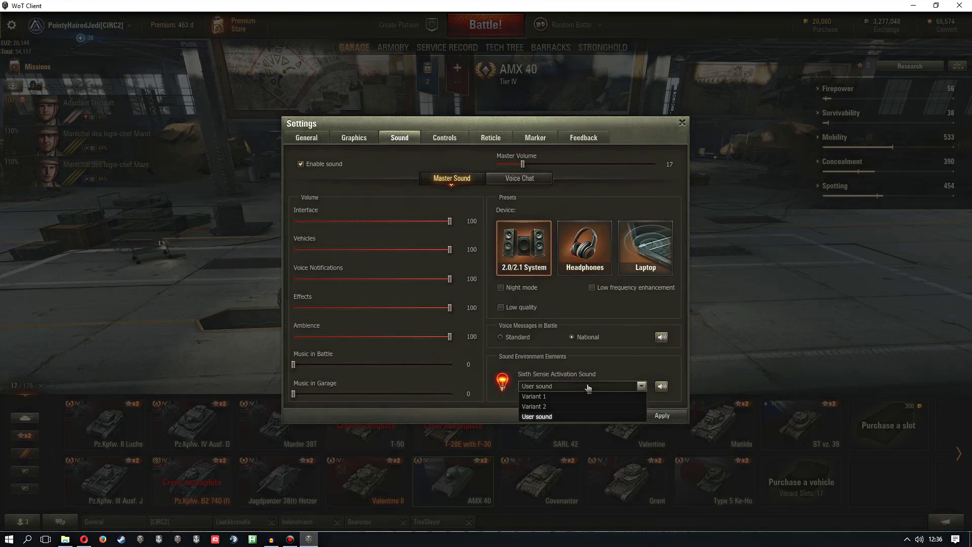
left_click(577, 396)
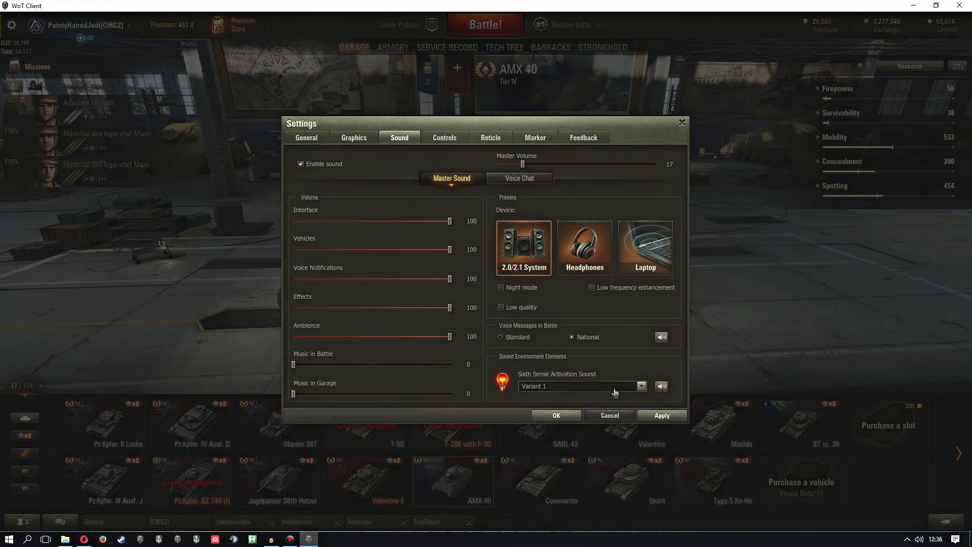
left_click(595, 387)
left_click(594, 406)
left_click(662, 390)
Set the Sixth Sense sound back to User sound and replay it
left_click(572, 387)
left_click(539, 416)
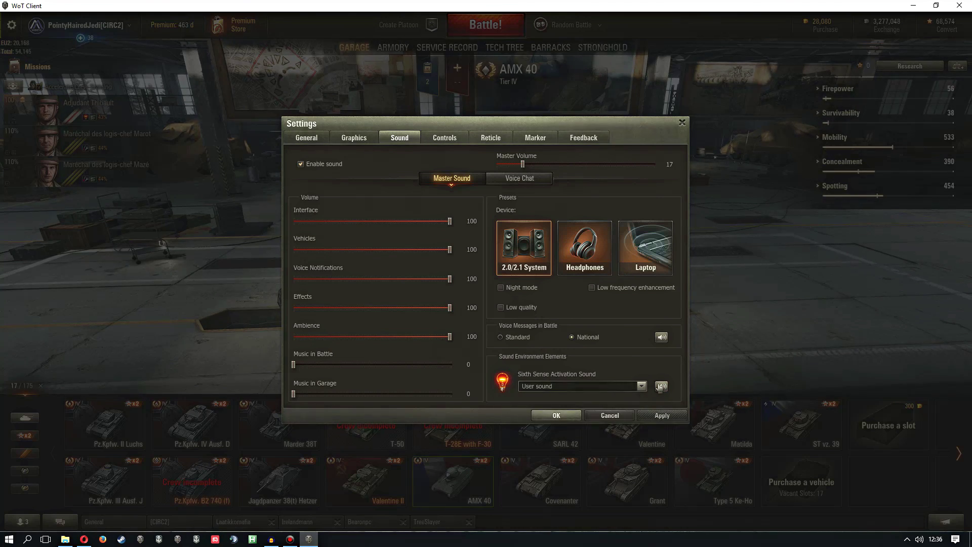
left_click(662, 388)
mouse_move(615, 390)
Play res\audioww\sixthSense.mp3 from the World_of_Tanks folder, then switch back to the game
left_click(66, 540)
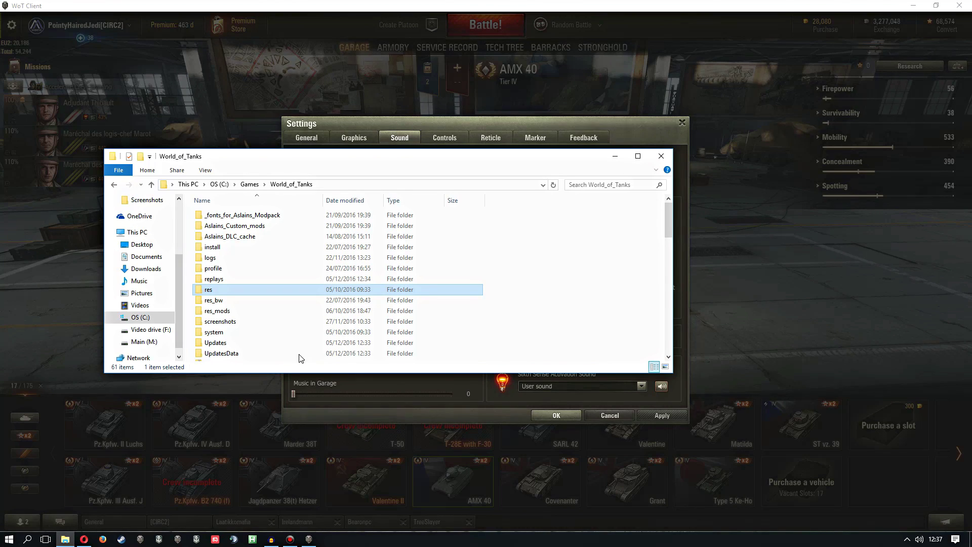
double_click(214, 291)
double_click(238, 215)
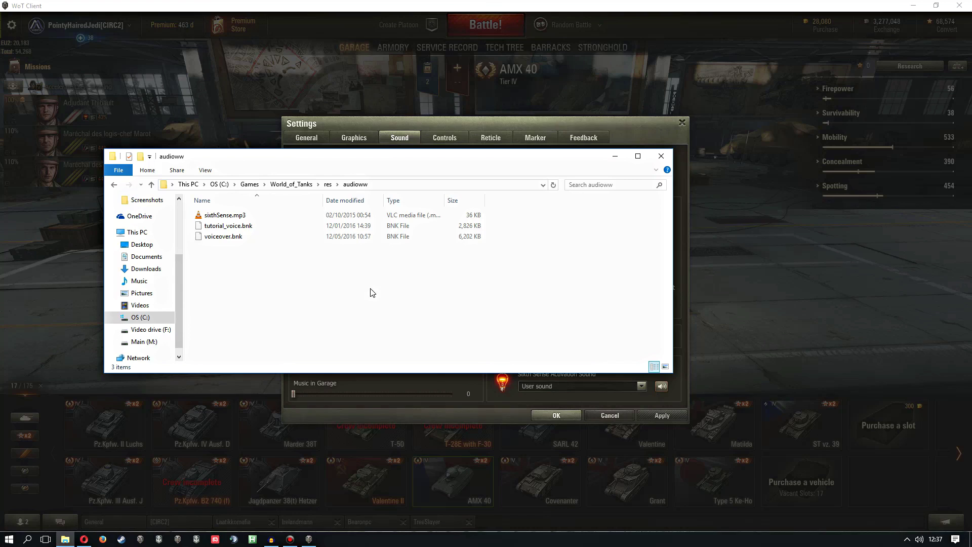
double_click(278, 215)
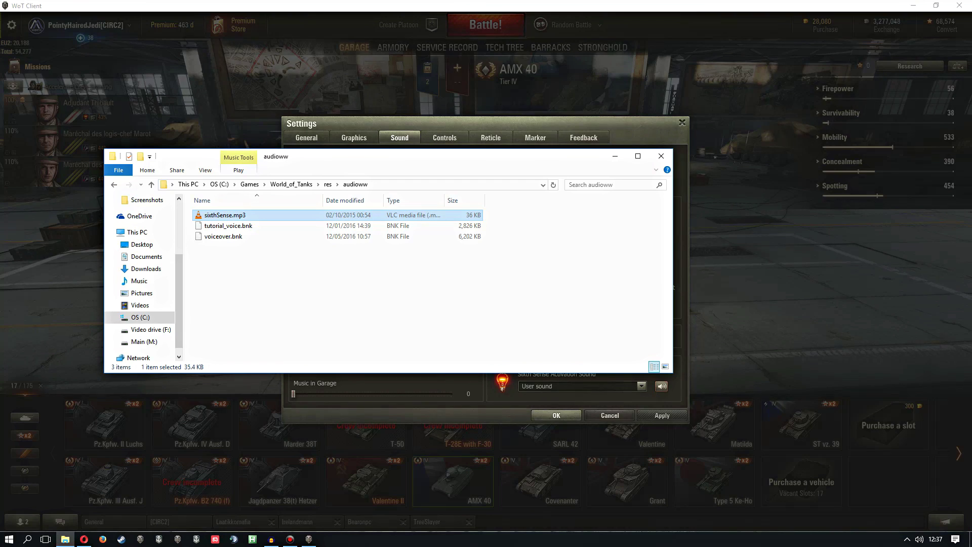
left_click_drag(350, 161, 353, 120)
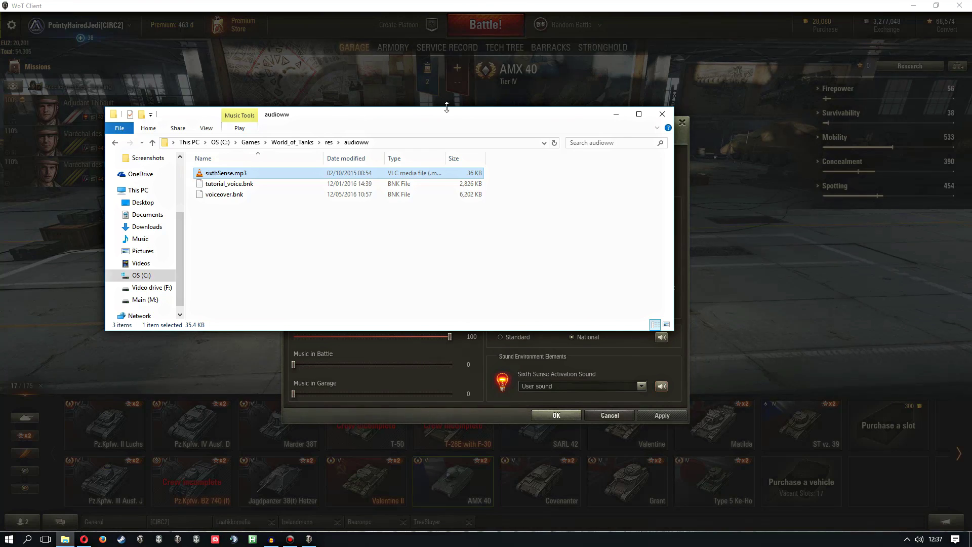
key("alt+Tab")
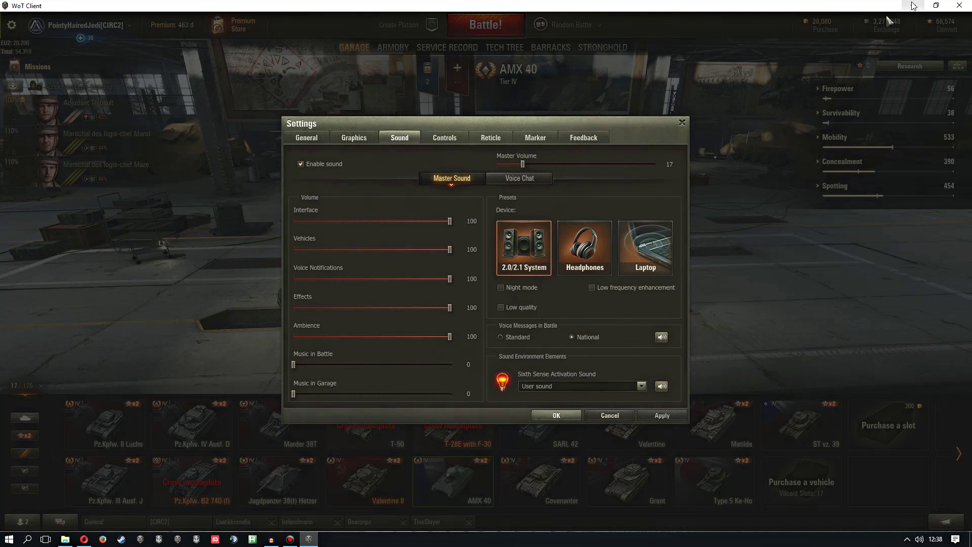
Close the game settings and menu, and minimize the World of Tanks client
left_click(629, 415)
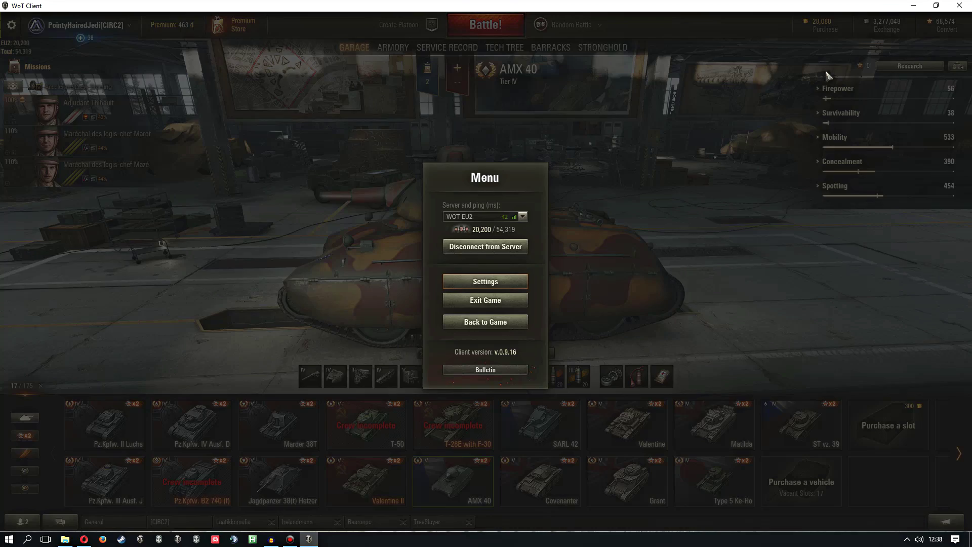
key("Escape")
left_click(959, 5)
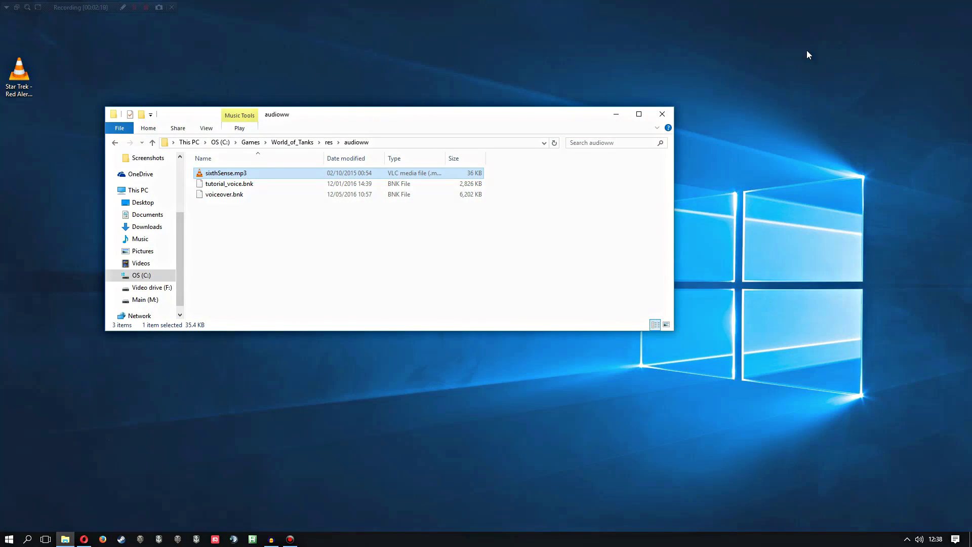
Place the audioww folder window on the right and Audacity beside it
left_click_drag(433, 114, 646, 96)
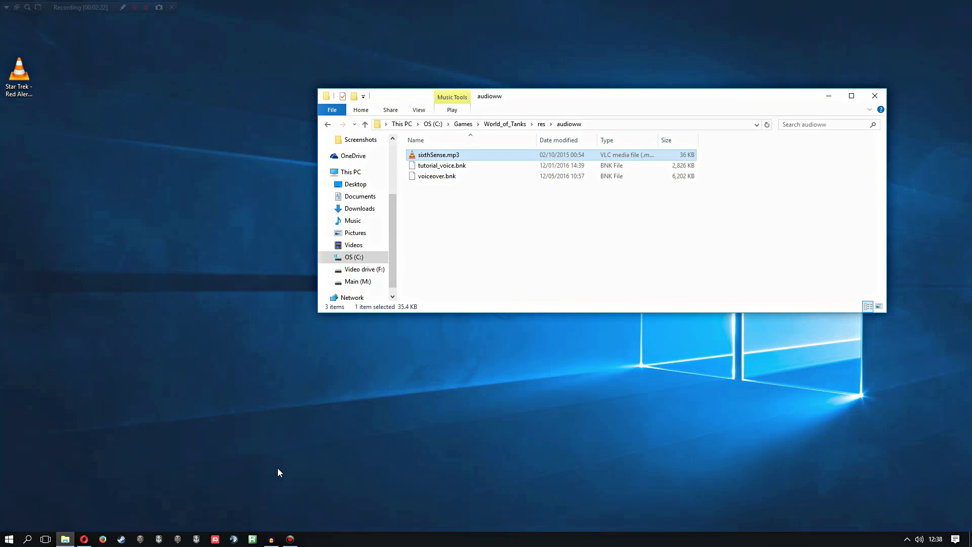
left_click(272, 538)
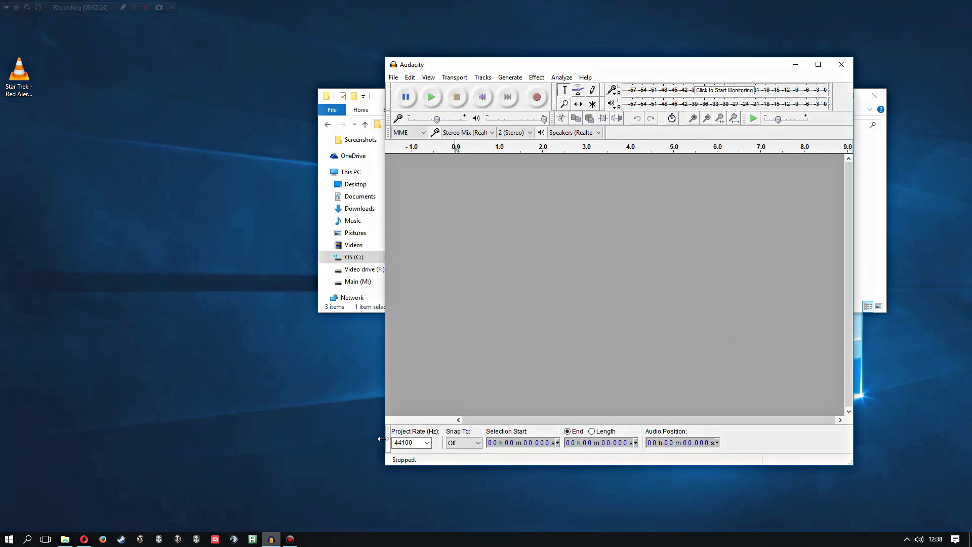
left_click_drag(598, 69, 639, 48)
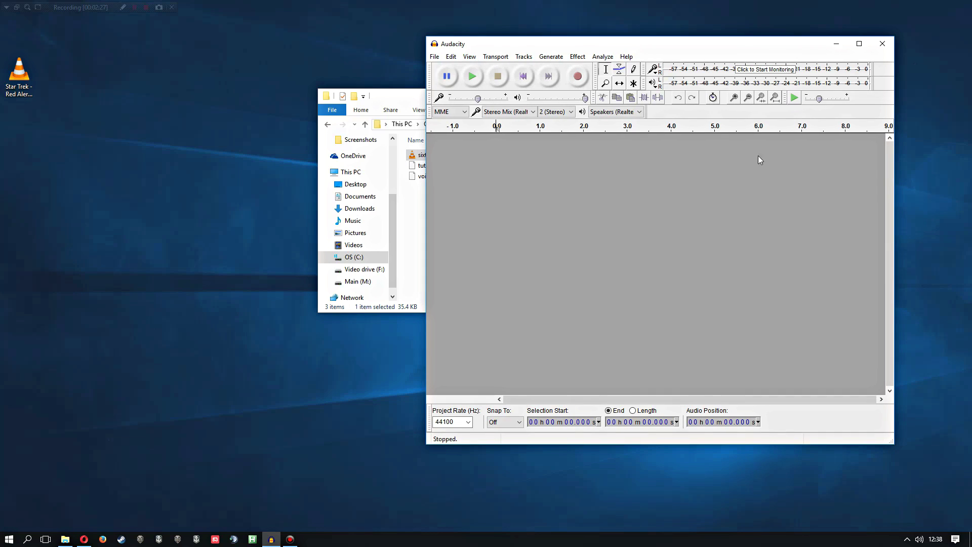
right_click(919, 539)
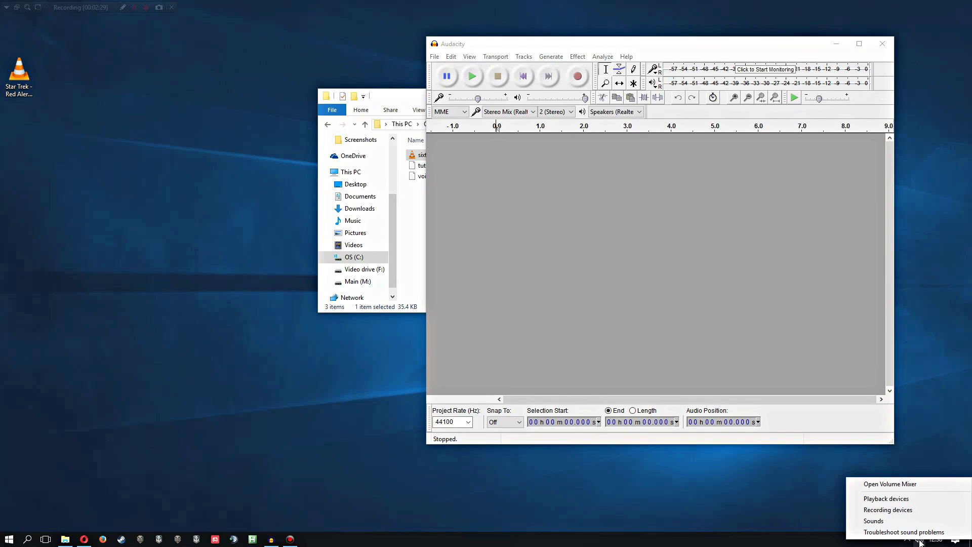
left_click(902, 511)
left_click_drag(200, 129, 183, 115)
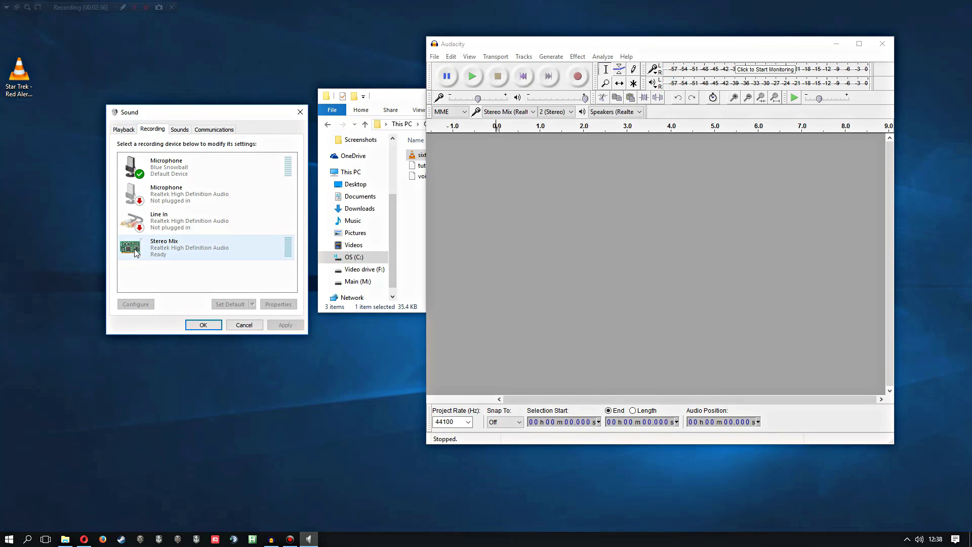
right_click(236, 248)
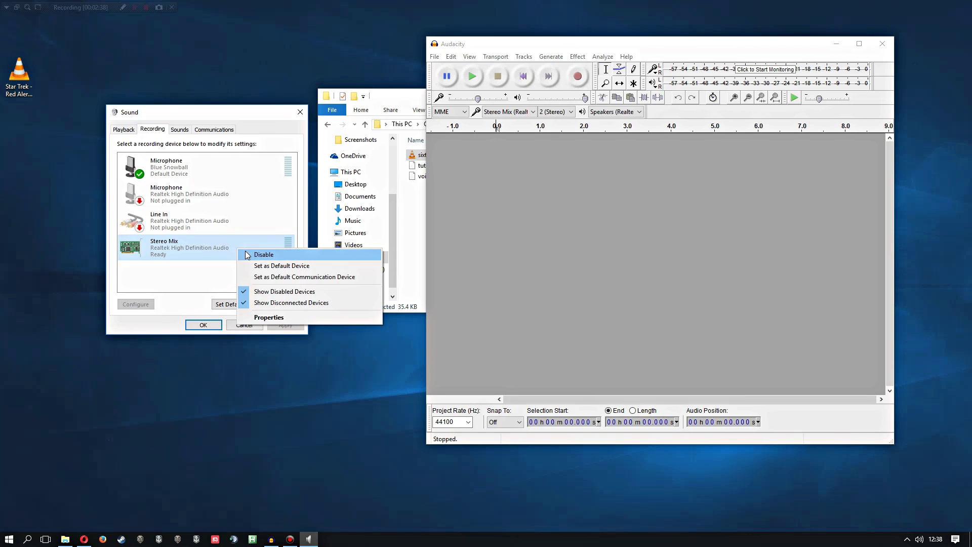
left_click(203, 286)
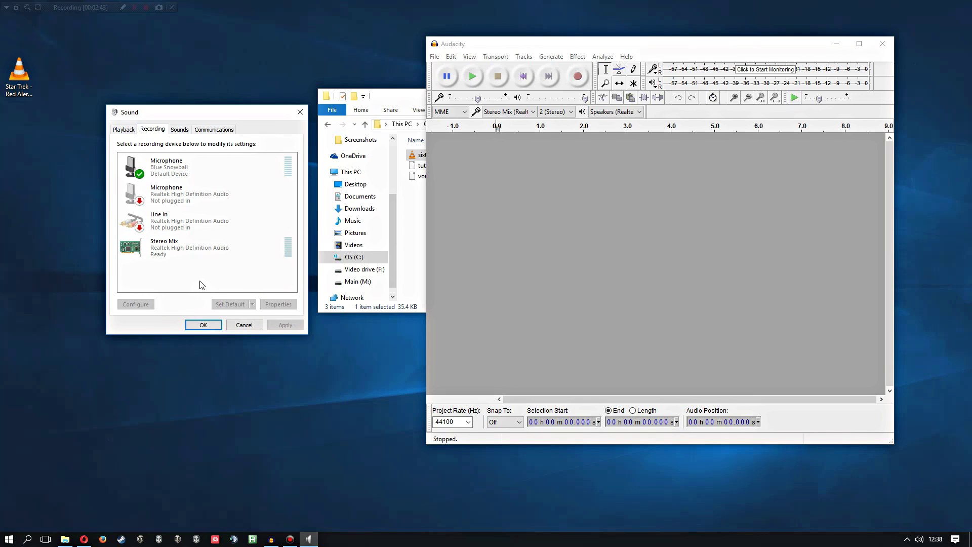
right_click(201, 282)
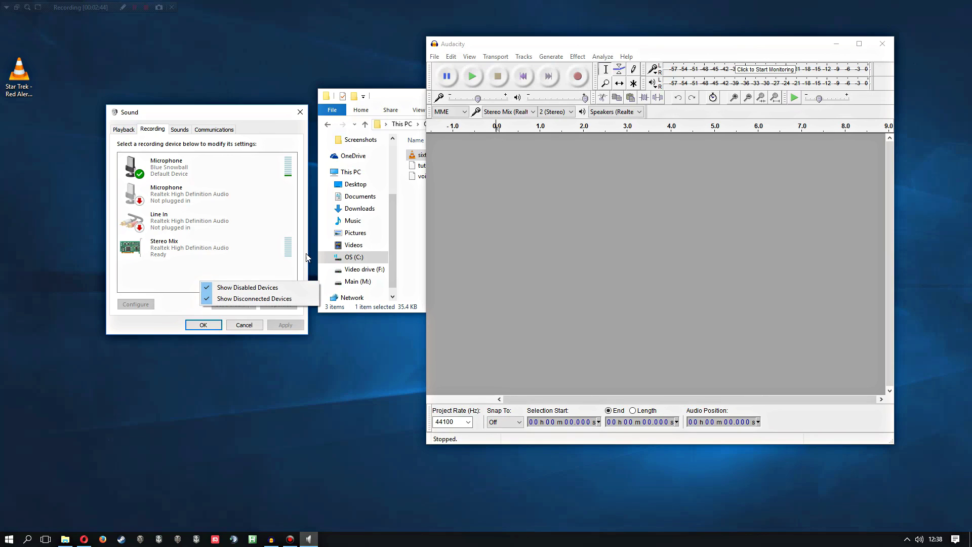
left_click(238, 288)
right_click(215, 282)
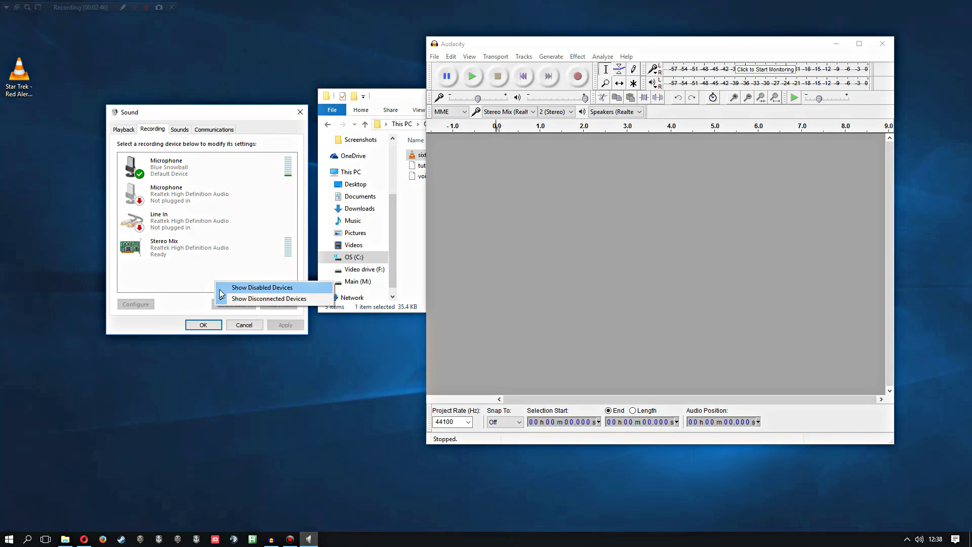
left_click(223, 288)
right_click(202, 282)
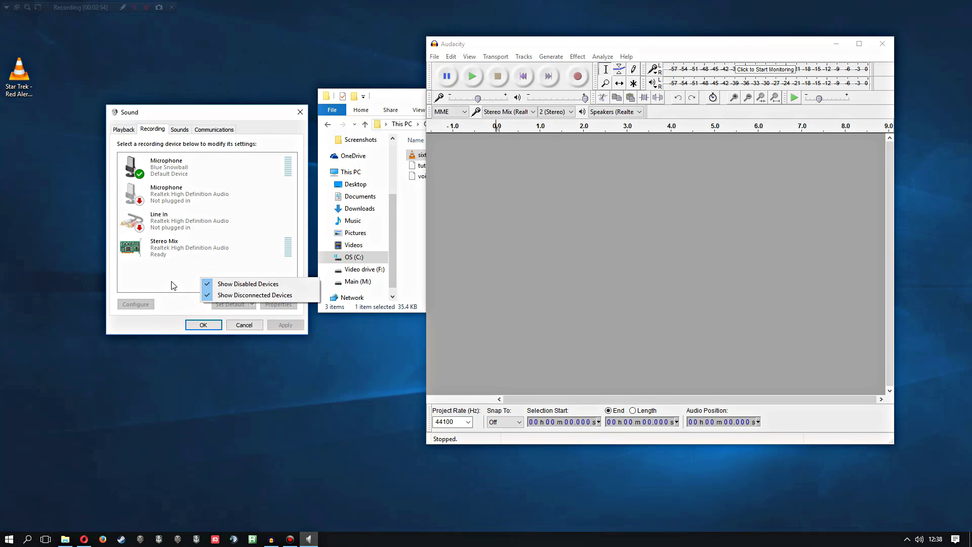
right_click(168, 249)
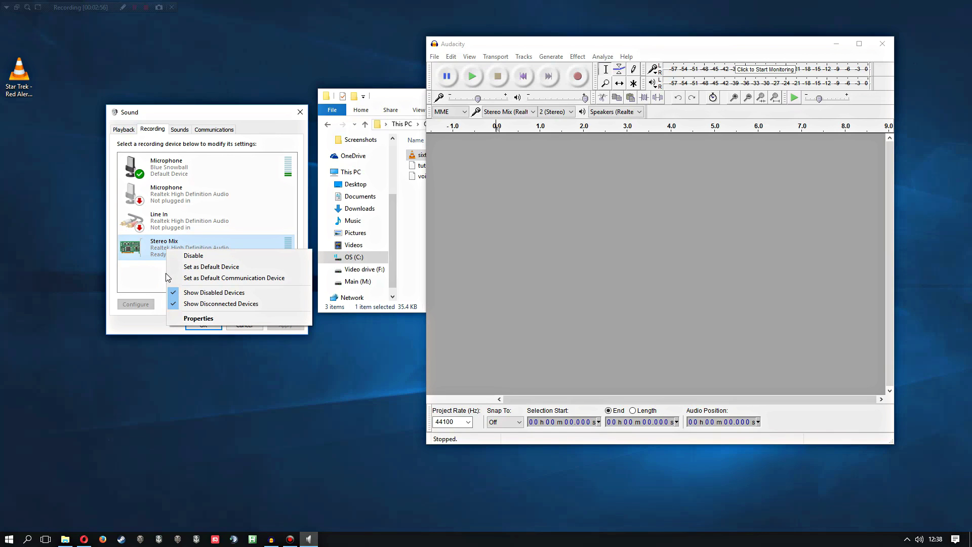
left_click(300, 112)
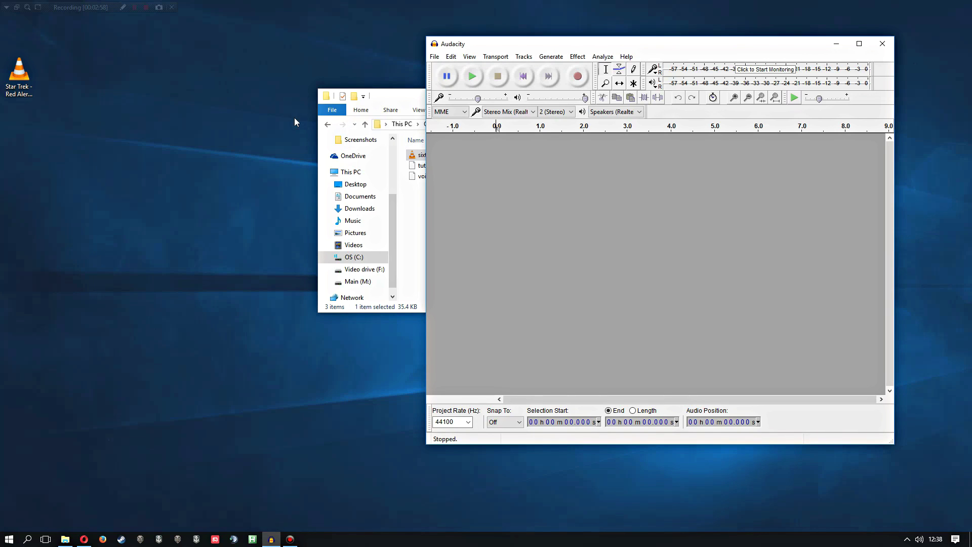
Set Audacity's recording input device to Stereo Mix
left_click_drag(554, 46, 600, 42)
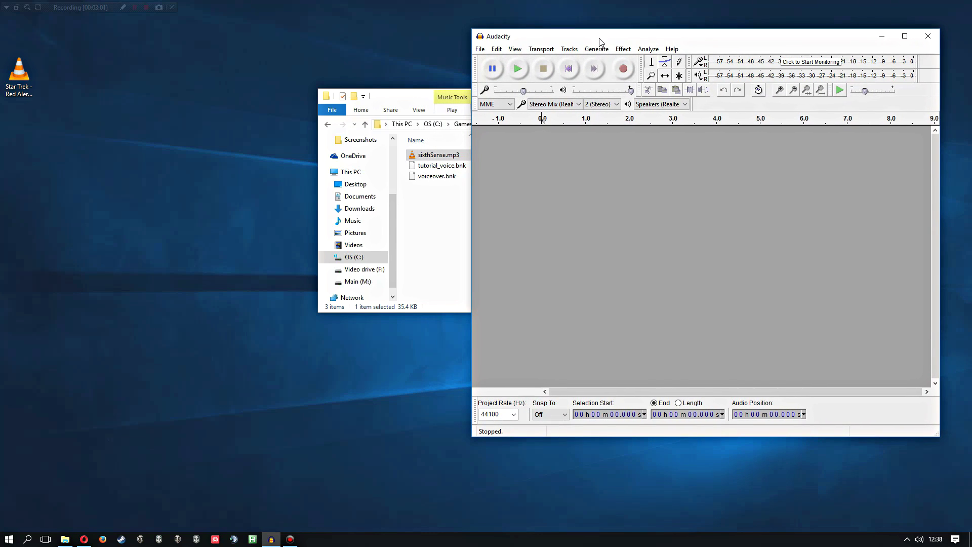
left_click(564, 106)
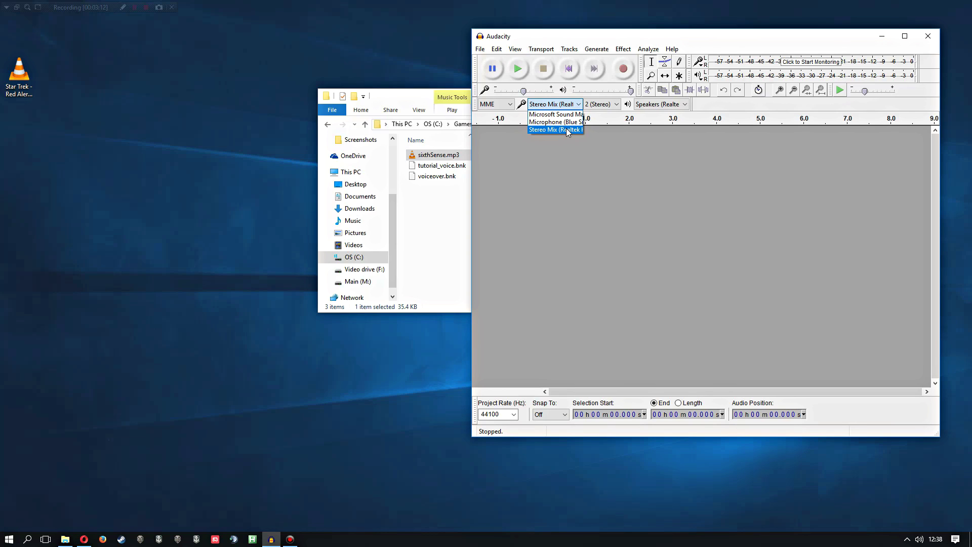
left_click(566, 130)
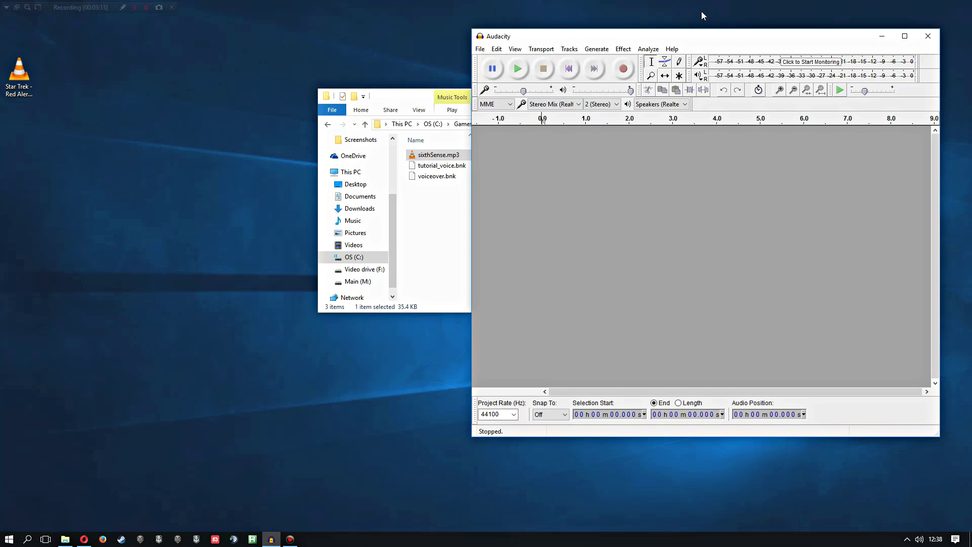
Record the Wilhelm scream while replaying the YouTube video in Opera
left_click(87, 541)
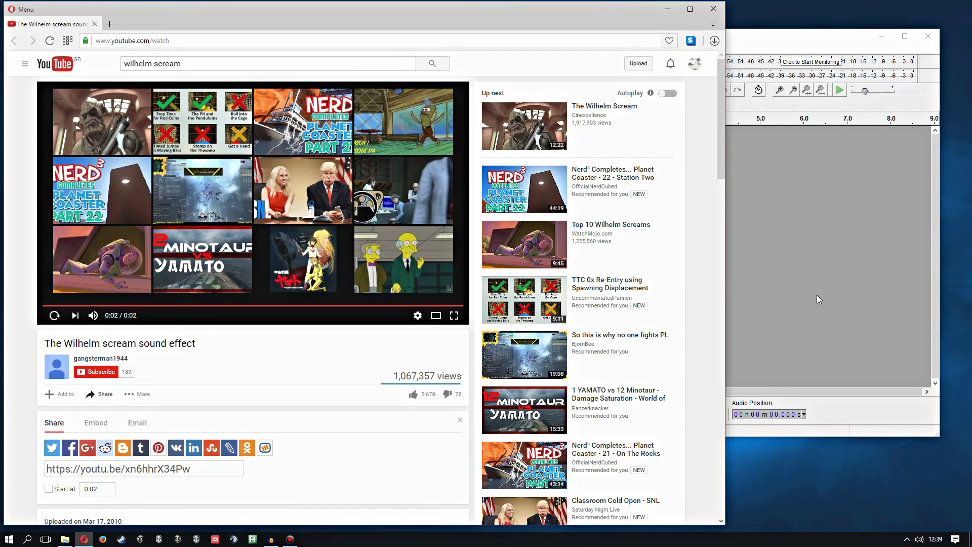
left_click(811, 297)
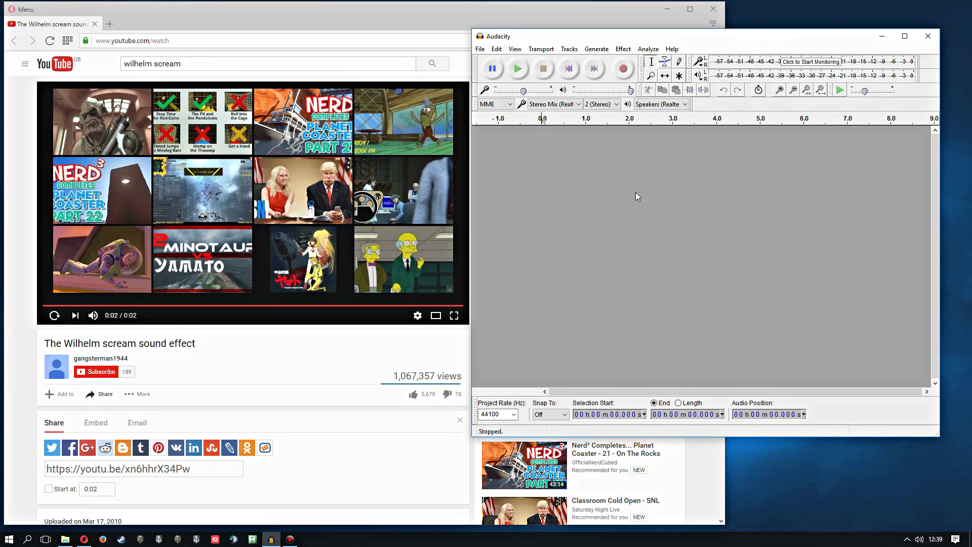
left_click(625, 69)
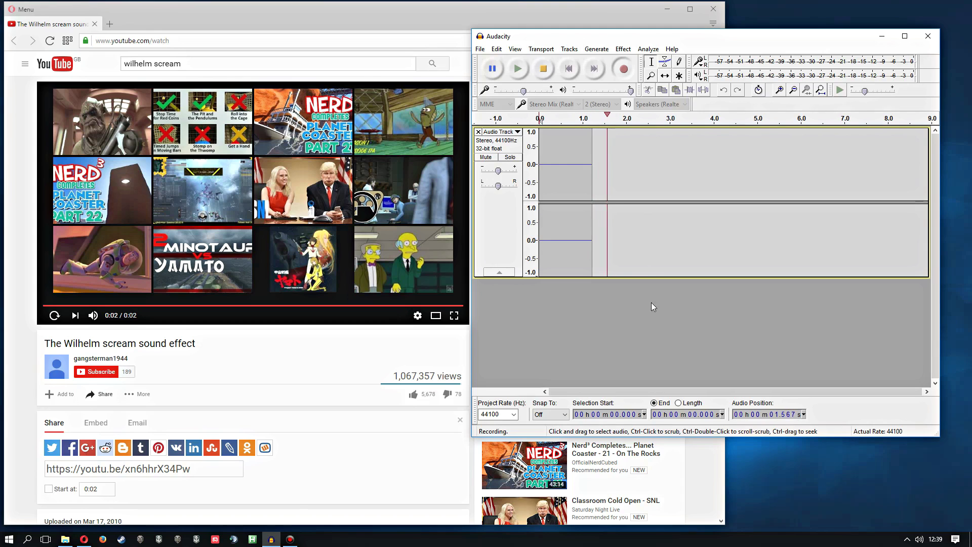
left_click(53, 319)
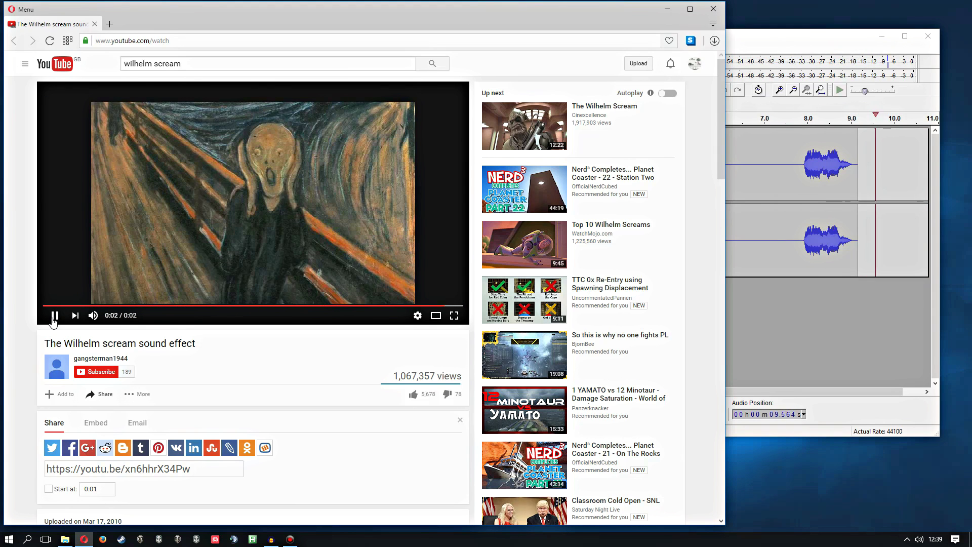
left_click(732, 66)
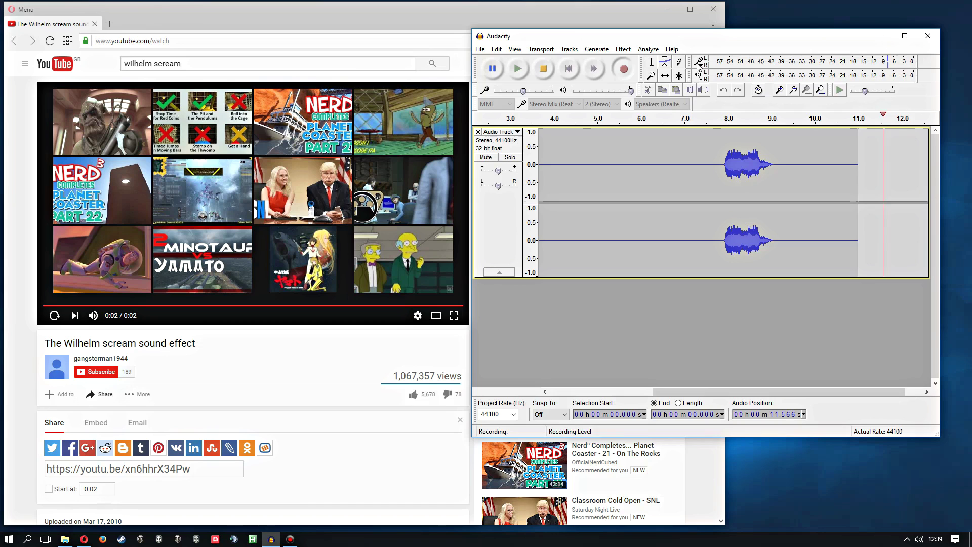
Stop recording and delete the silence before the scream
key("space")
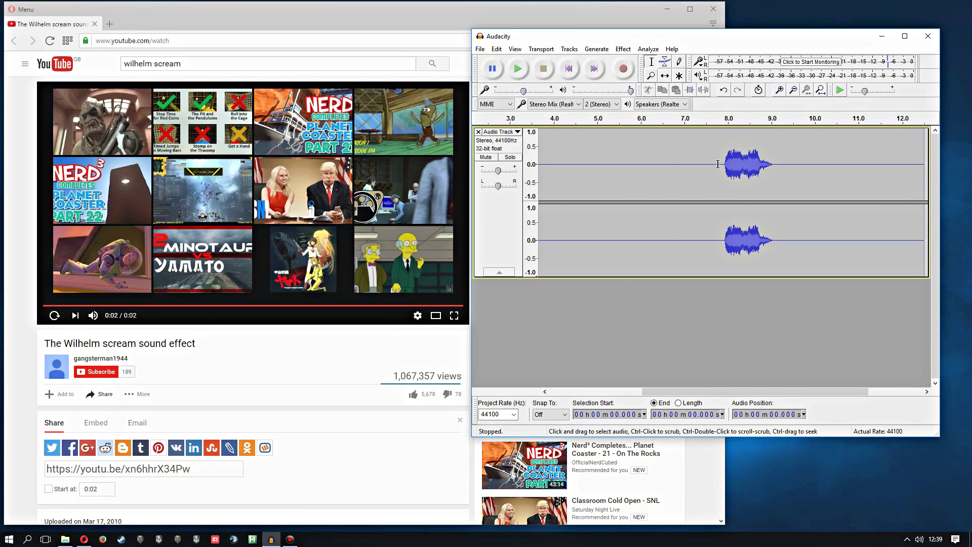
left_click(718, 164)
key("shift+Home")
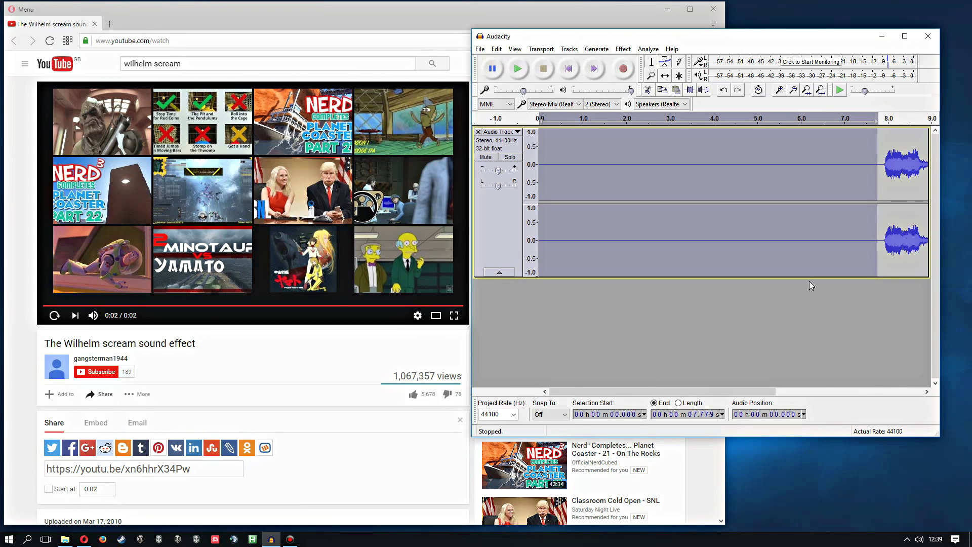
key("Delete")
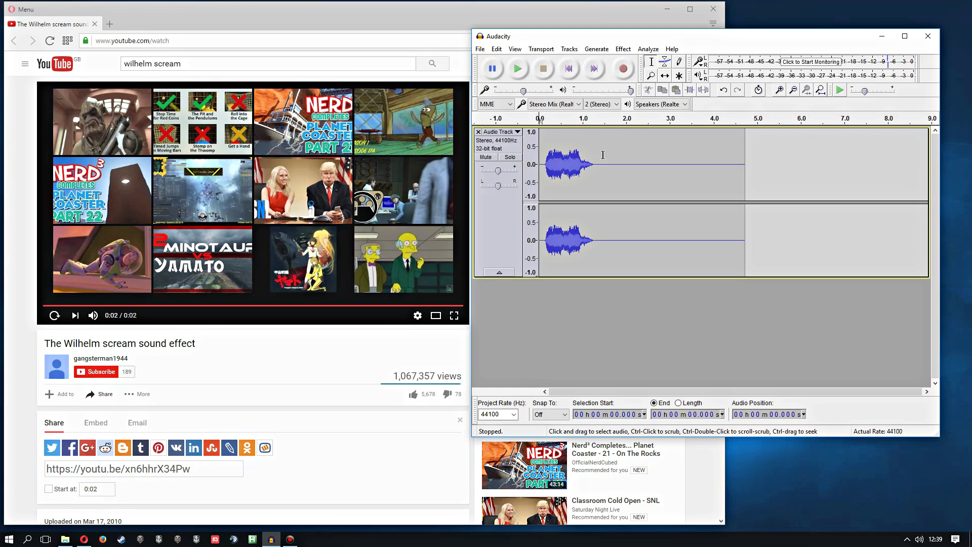
Delete the silence from 1.45 s to the end and play the trimmed clip from the start
left_click_drag(602, 154, 749, 156)
key("Delete")
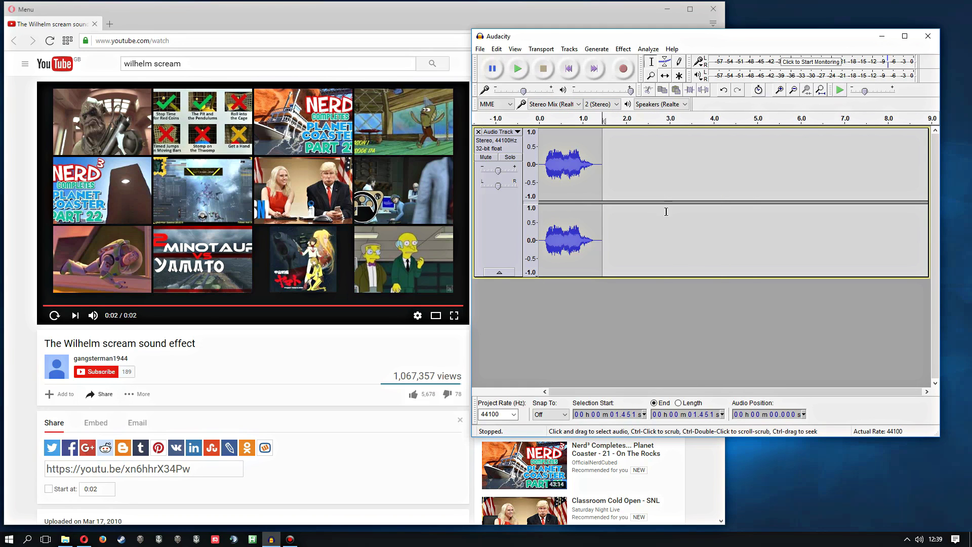
left_click(569, 68)
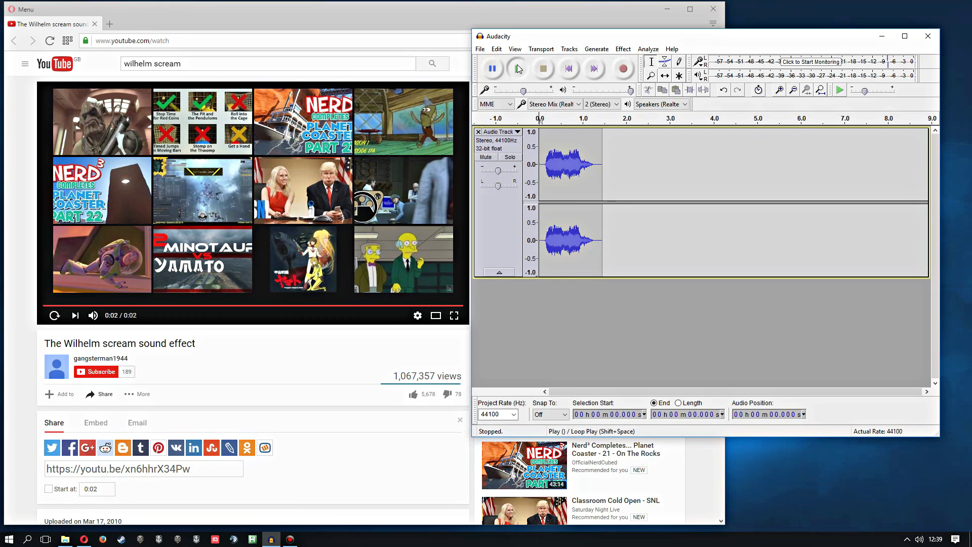
left_click(518, 68)
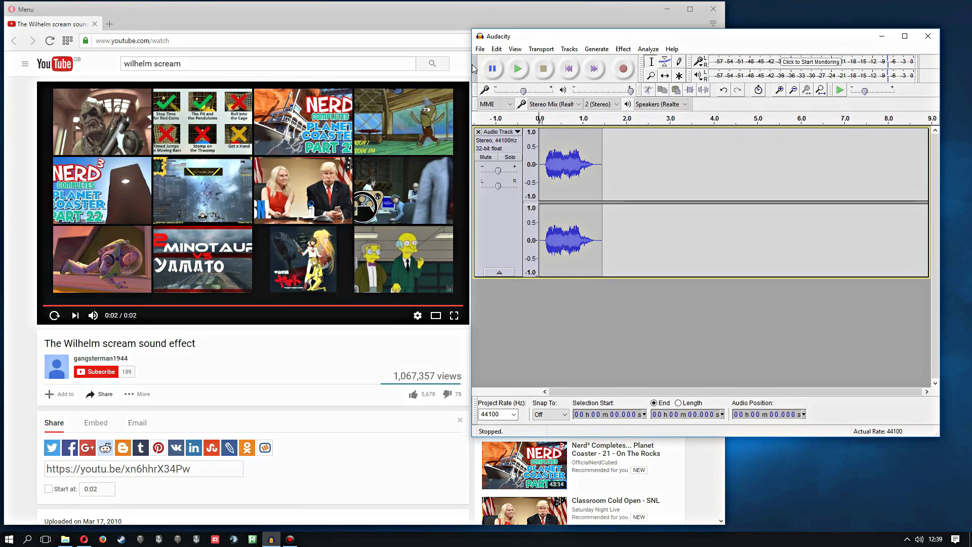
Open Preferences > Libraries and follow the LAME MP3 Library download help link
left_click(503, 51)
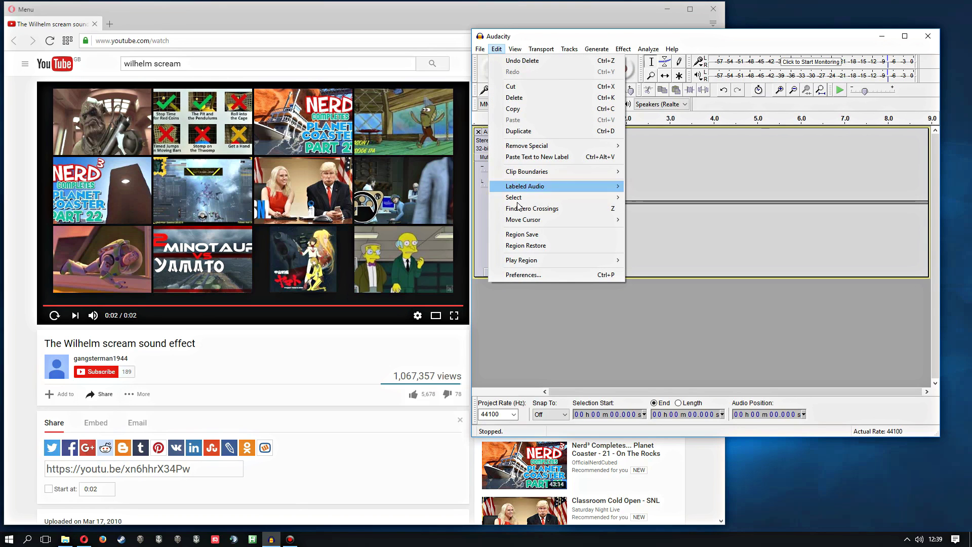
left_click(534, 277)
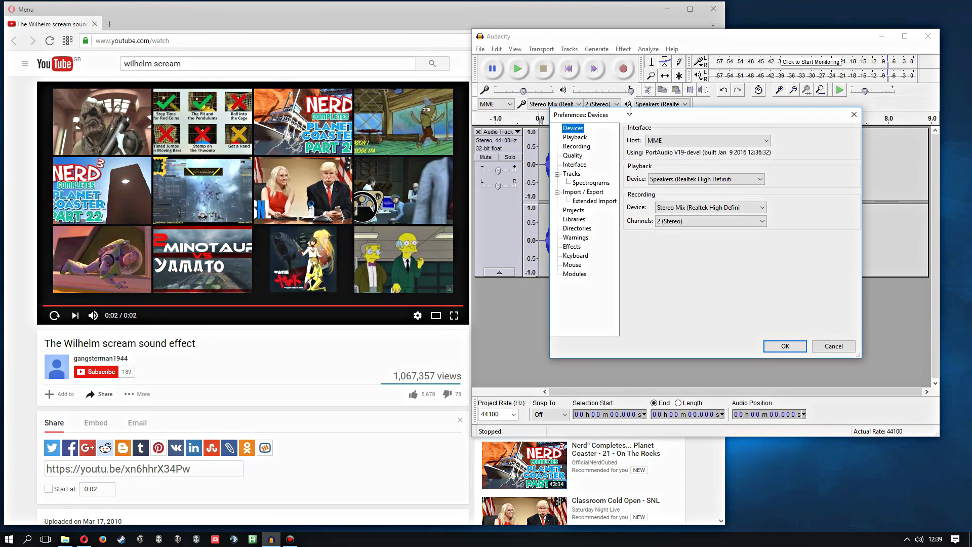
left_click_drag(634, 117, 208, 127)
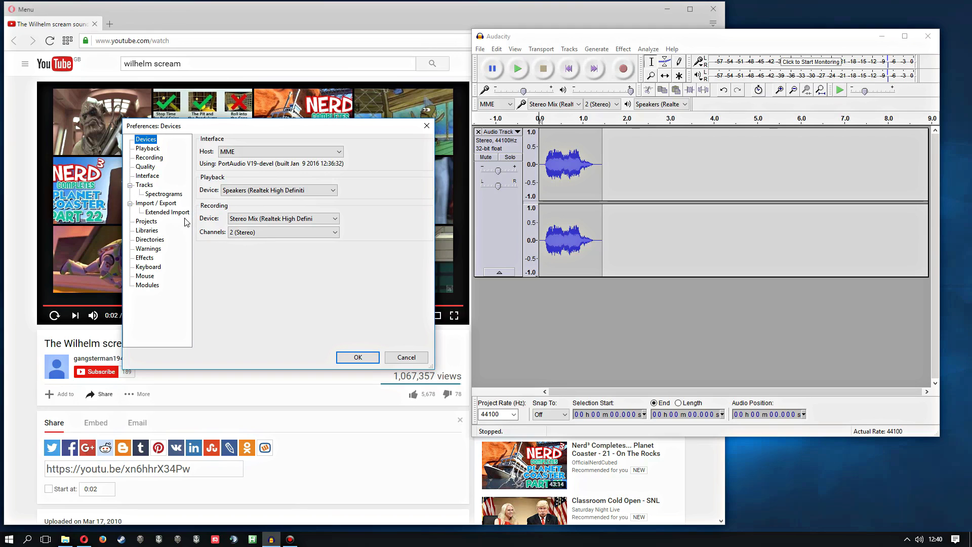
left_click(155, 232)
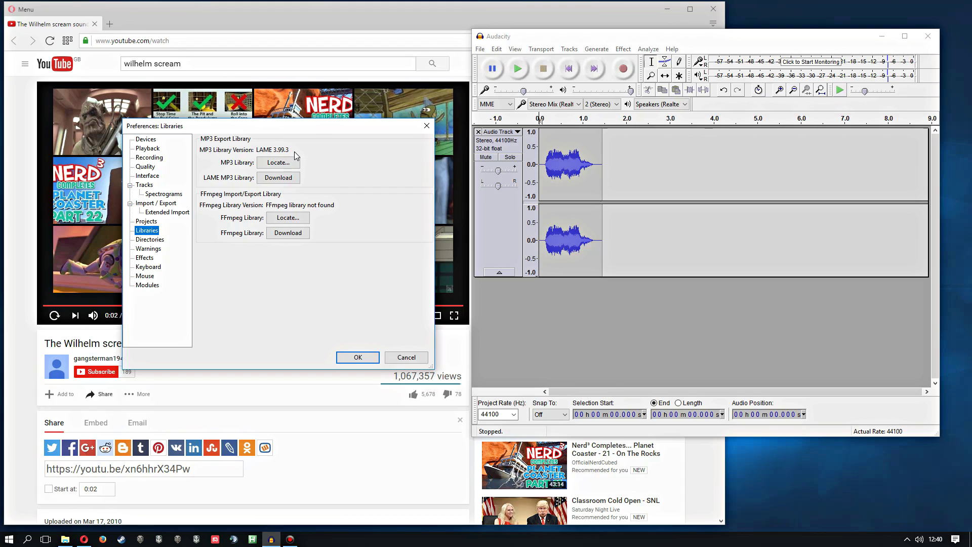
left_click(281, 180)
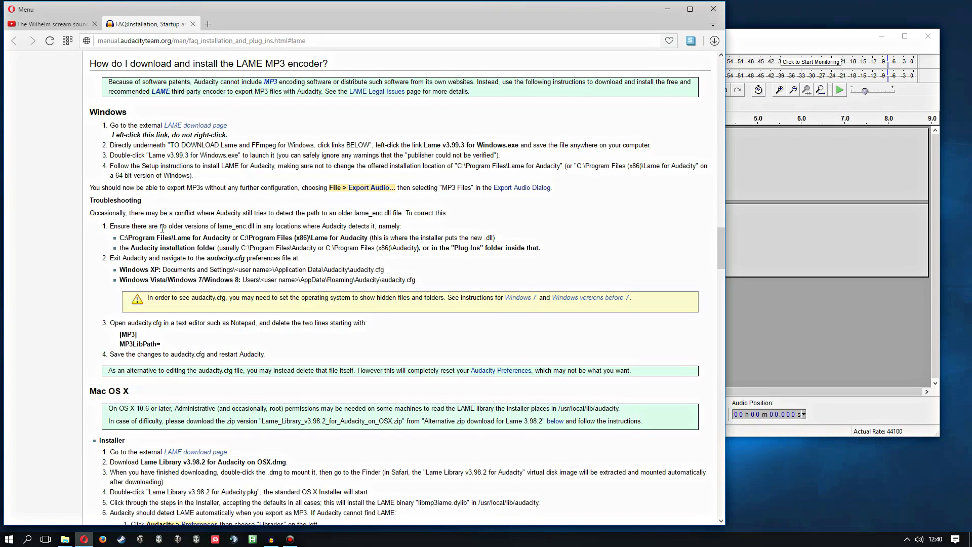
Download Lame_v3.99.3_for_Windows.exe, then open Audacity's prompt to locate lame_enc.dll
left_click(200, 127)
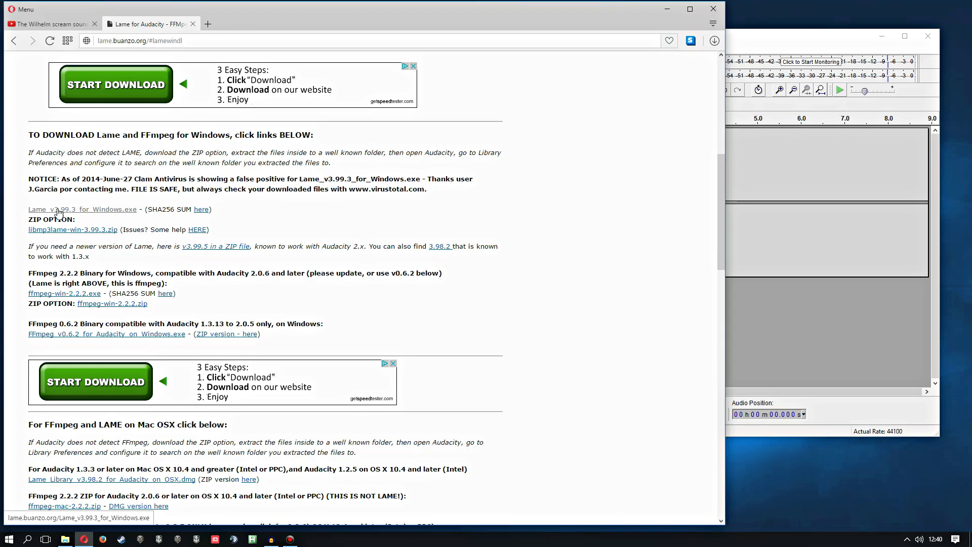
left_click(138, 210)
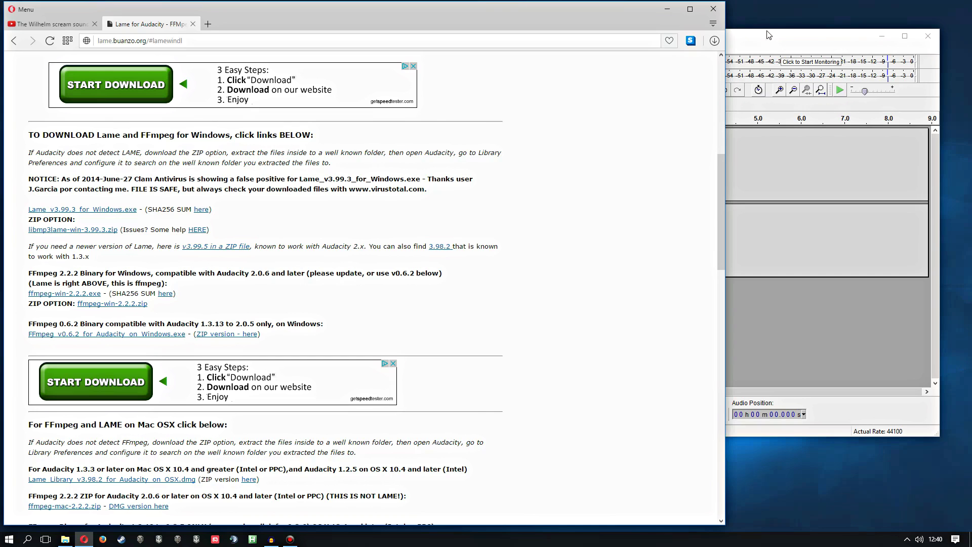
left_click(780, 39)
left_click(274, 163)
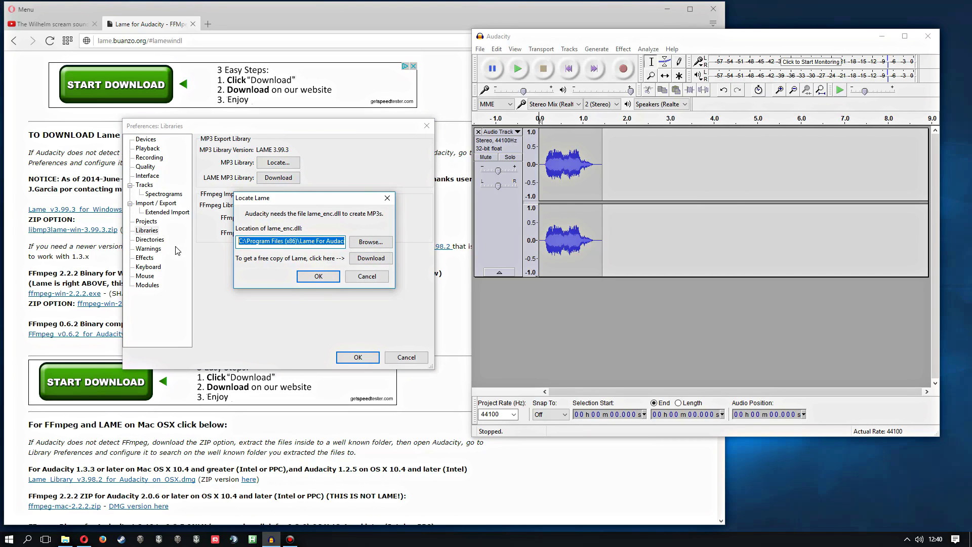
Cancel the Locate Lame dialog, close Preferences, and minimize the browser and File Explorer
left_click(304, 241)
left_click(367, 276)
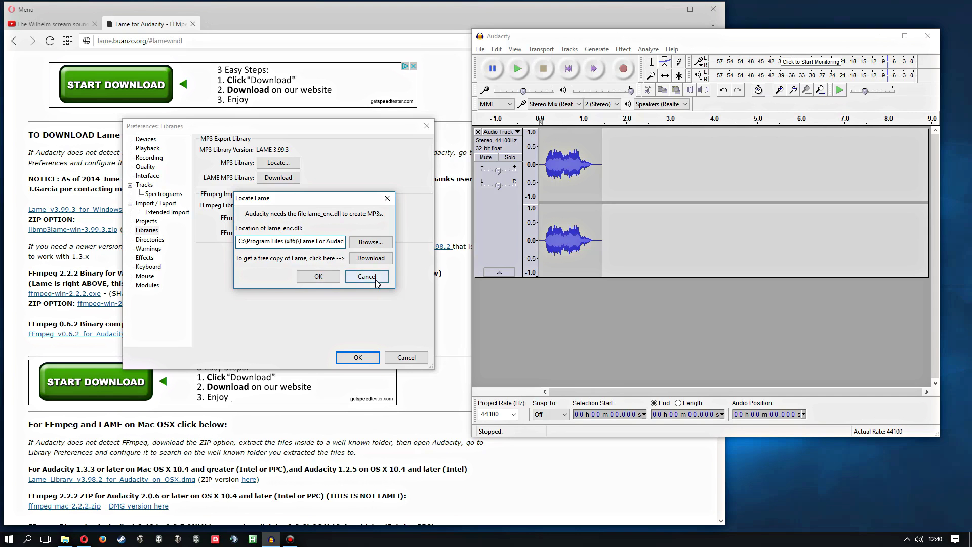
left_click(407, 357)
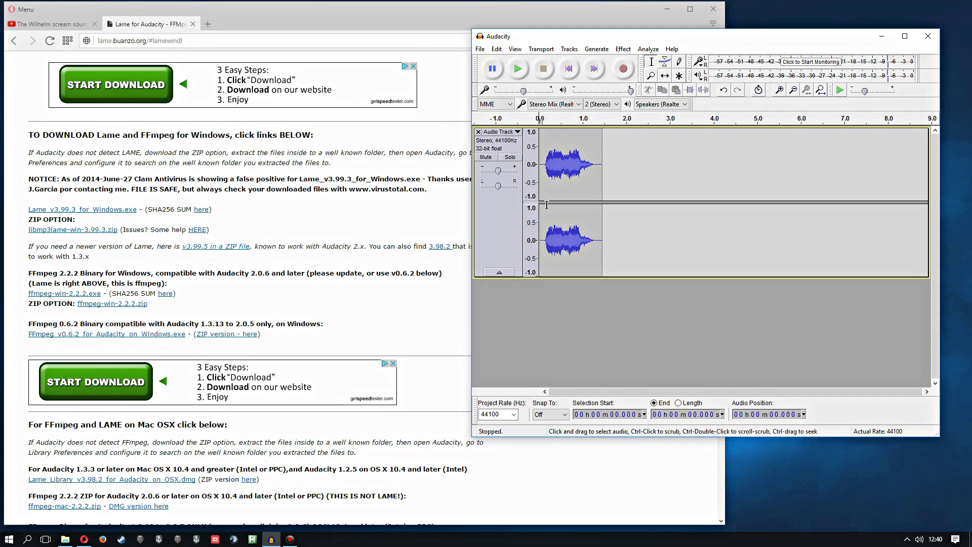
left_click(665, 10)
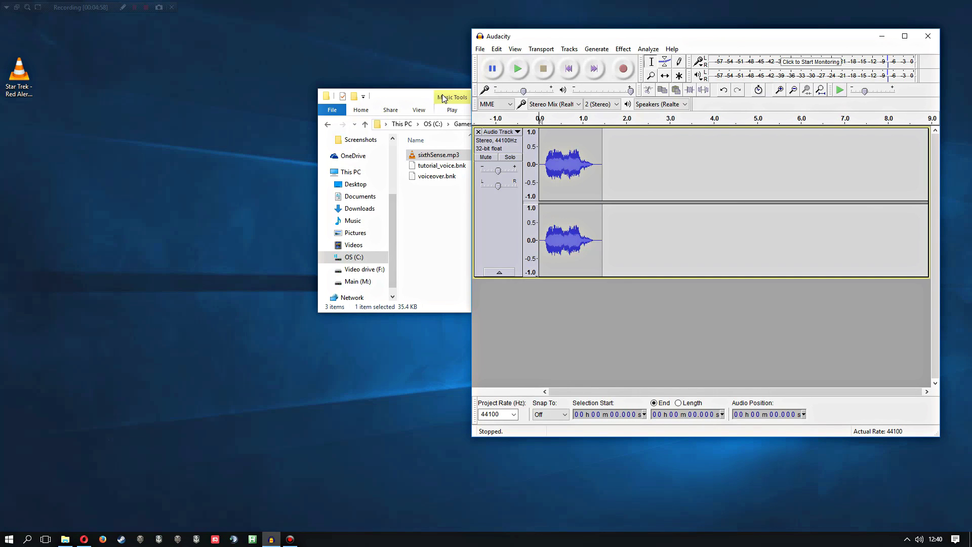
left_click(393, 98)
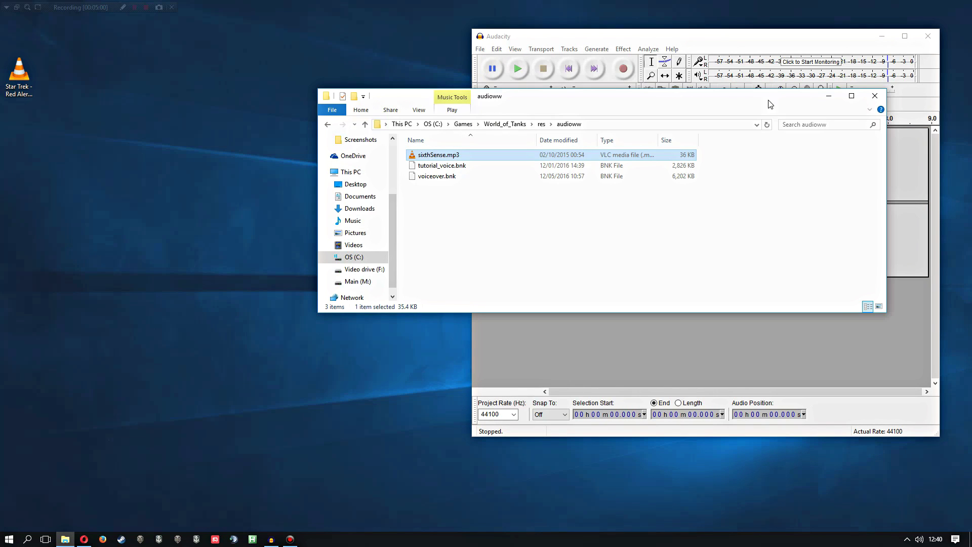
left_click(828, 97)
Export the audio as MP3 named 'wilhelm' with empty metadata
left_click(480, 50)
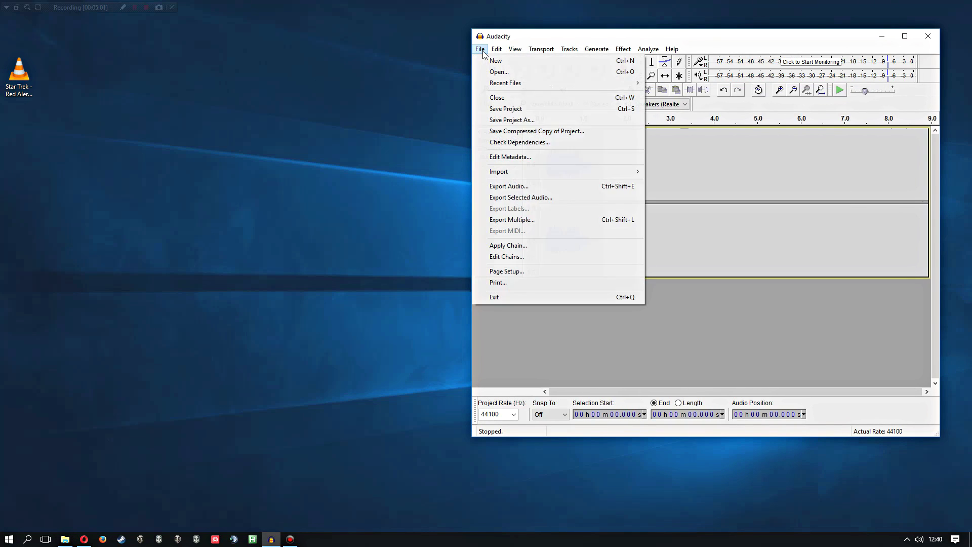
left_click(518, 192)
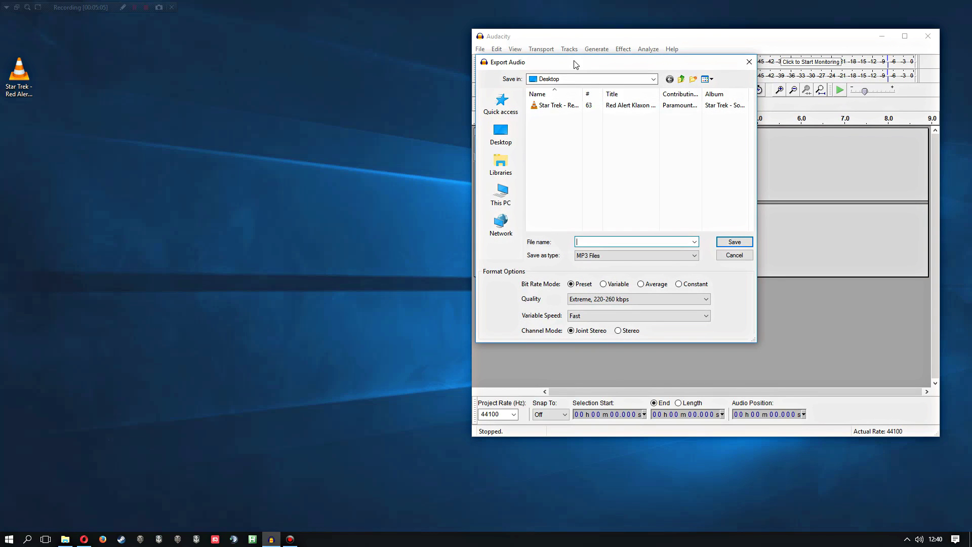
left_click_drag(448, 81, 433, 83)
left_click(498, 273)
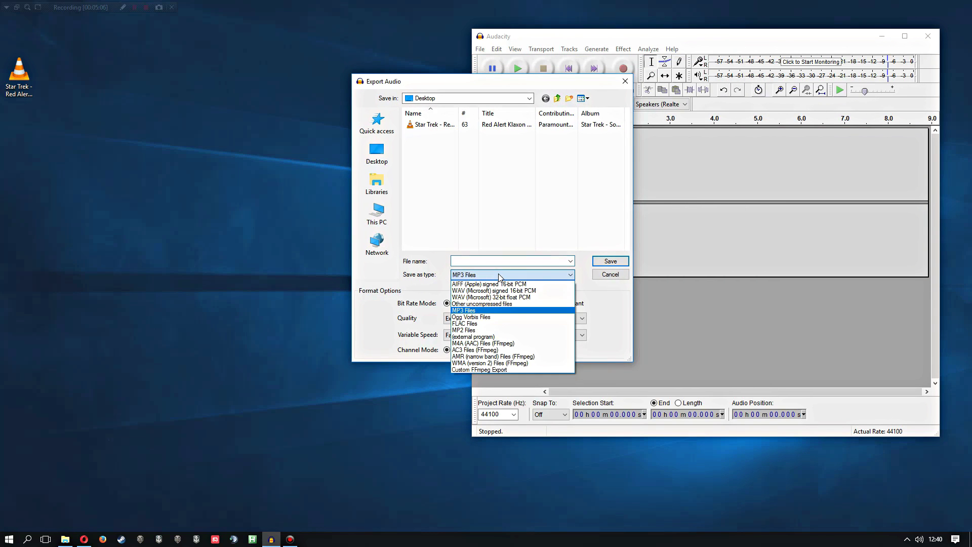
left_click(478, 264)
left_click(477, 262)
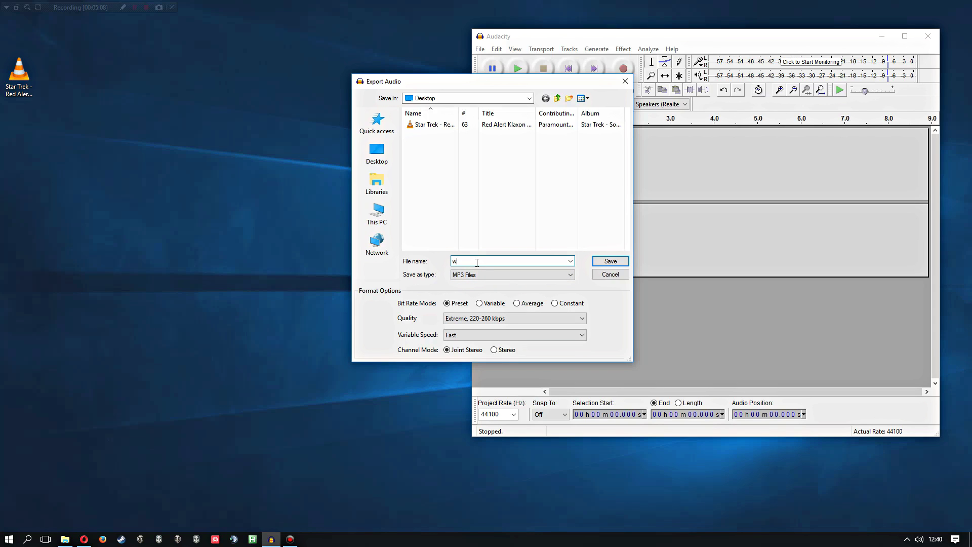
key("Return")
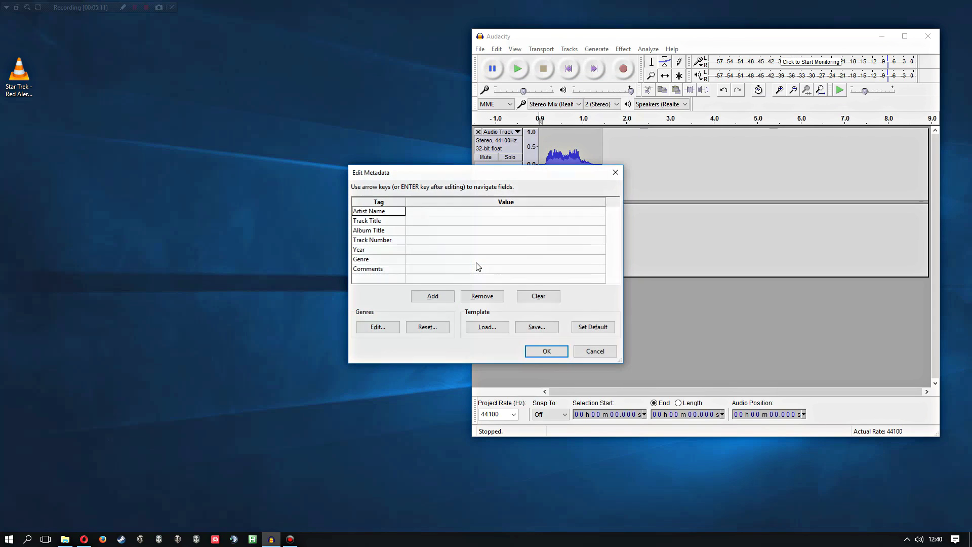
left_click(547, 352)
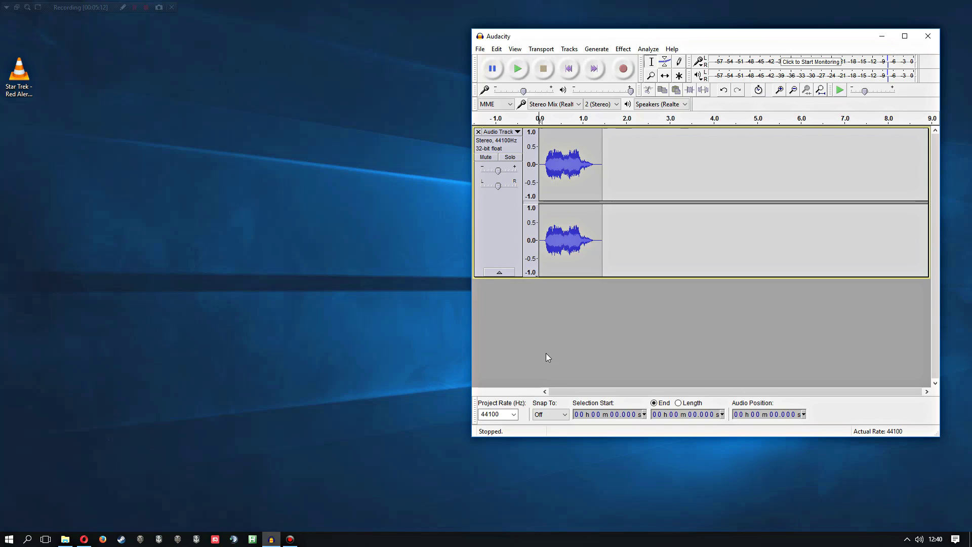
Check wilhelm.mp3 by playing it, then rename the game's sixthSense.mp3 to XsixthSense.mp3
double_click(20, 20)
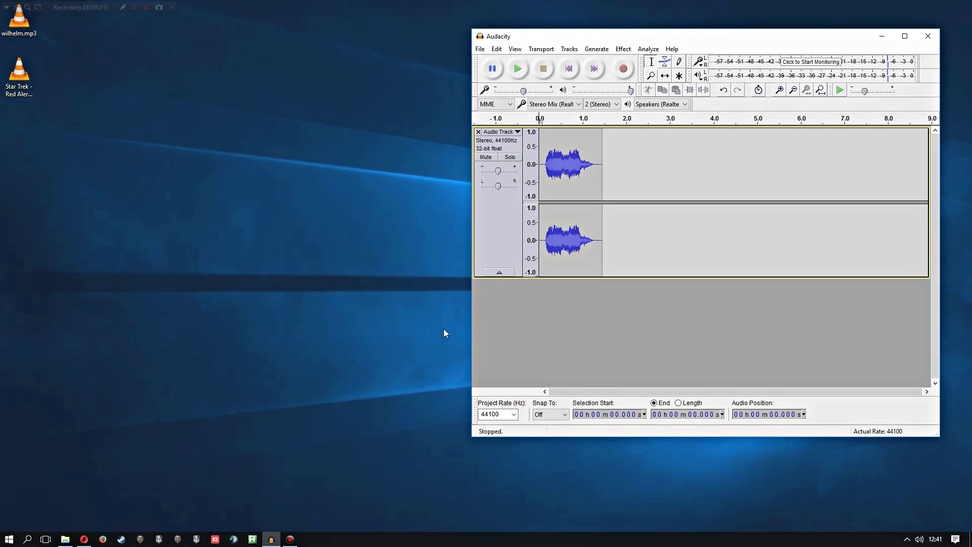
left_click(19, 20)
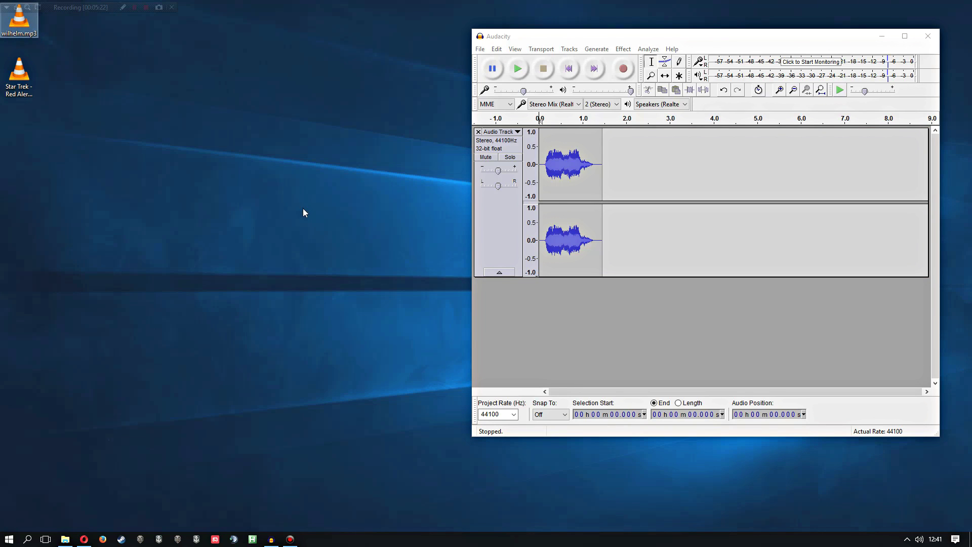
left_click(64, 538)
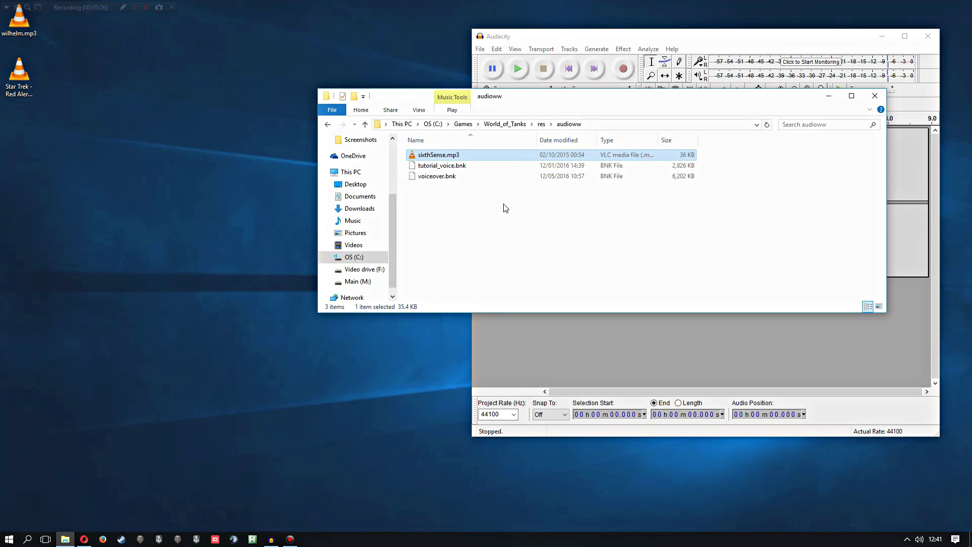
key("F2")
key("Right")
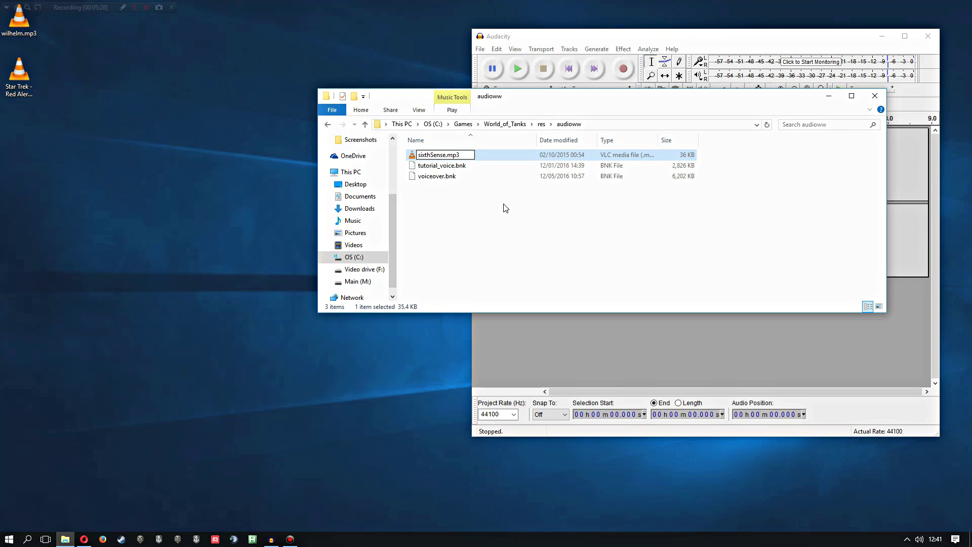
type("X")
key("Return")
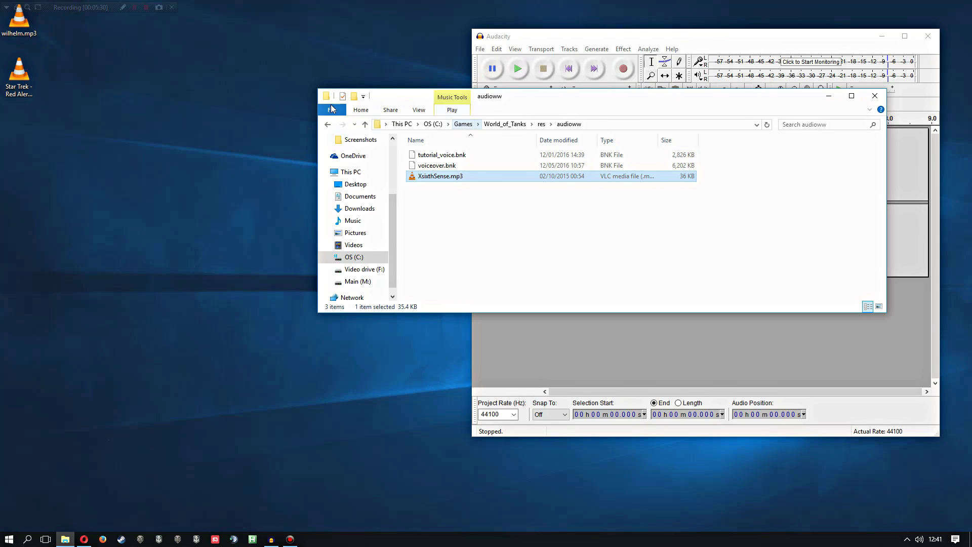
Rename wilhelm.mp3 to sixthSense.mp3, move it into audioww, and start the World of Tanks launcher
left_click(150, 91)
key("F2")
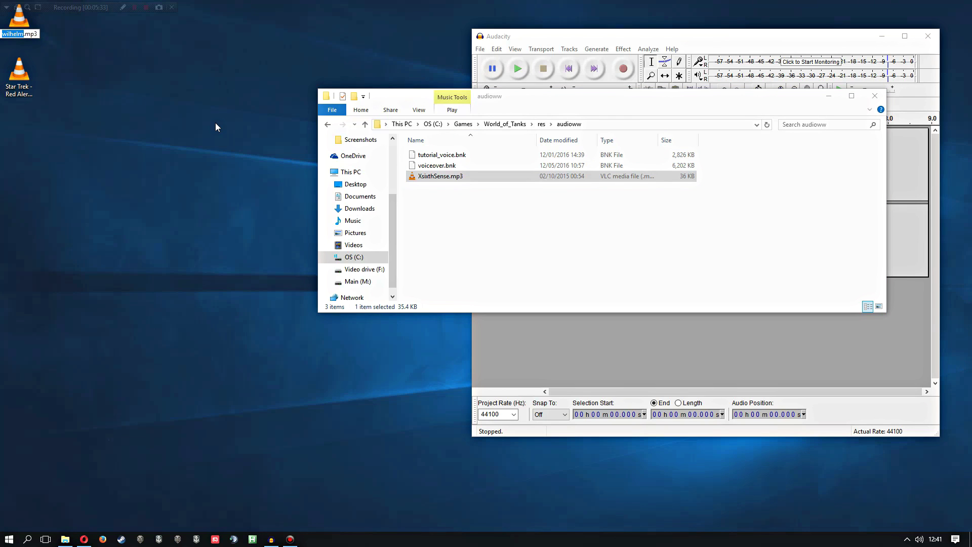
type("six")
type("thSense")
key("Return")
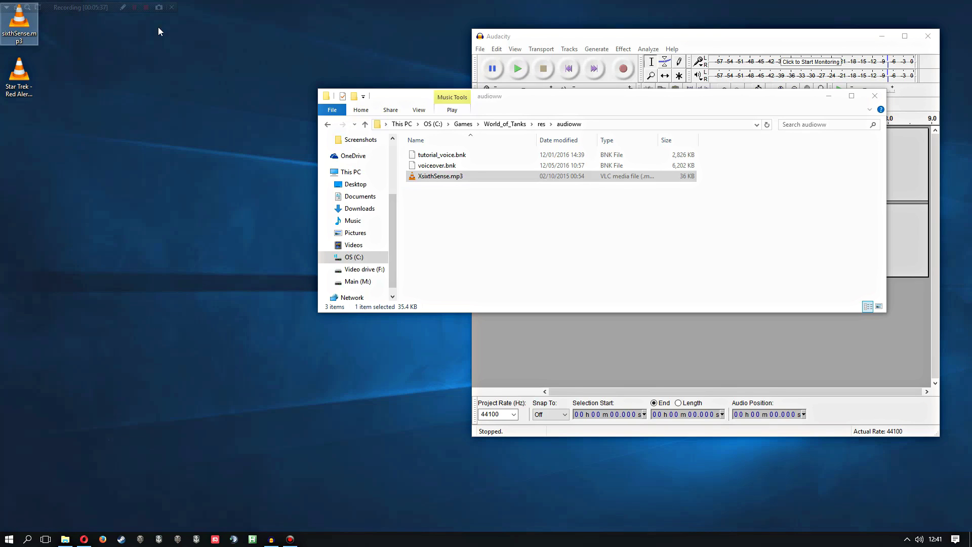
left_click_drag(19, 23, 460, 223)
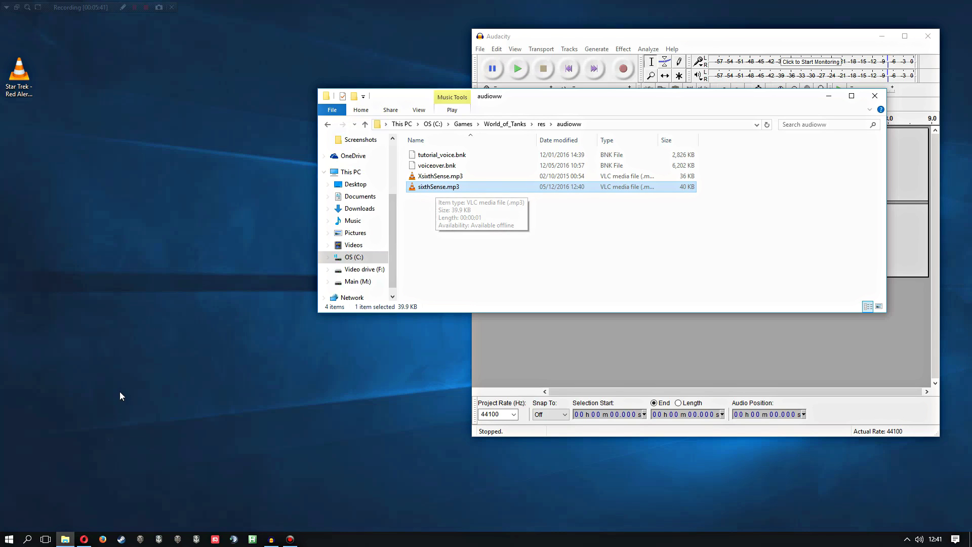
left_click(143, 539)
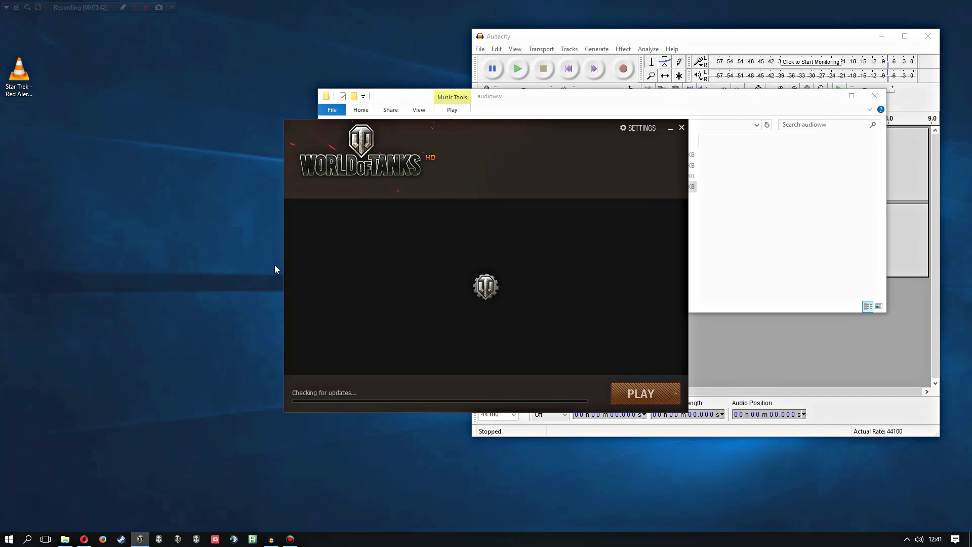
Launch World of Tanks and verify the Sixth Sense Activation Sound is User sound, then cancel
left_click(644, 394)
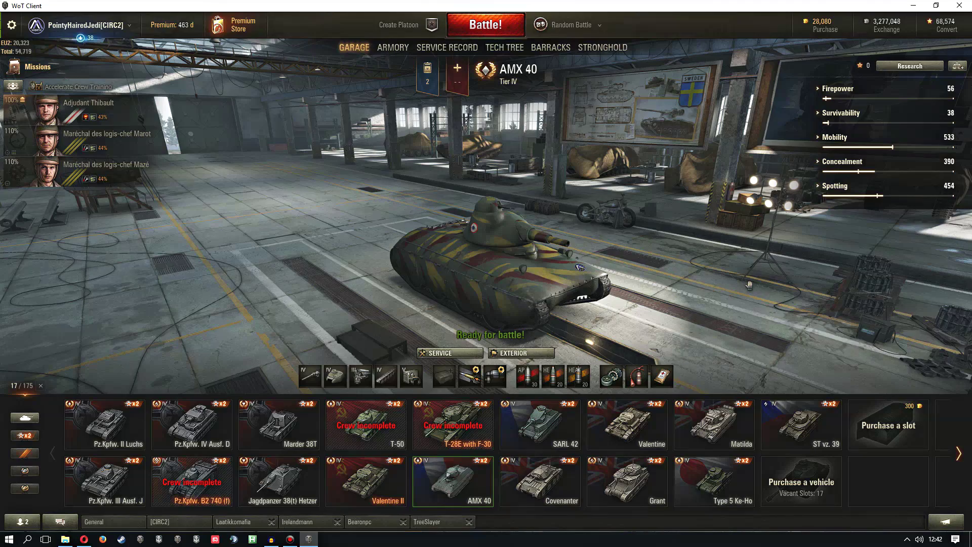
key("Escape")
left_click(495, 284)
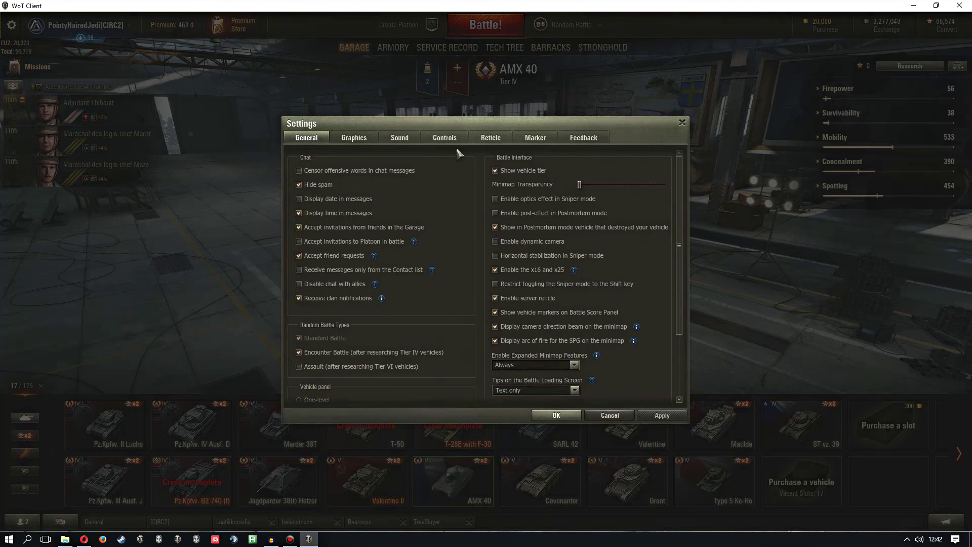
left_click(400, 138)
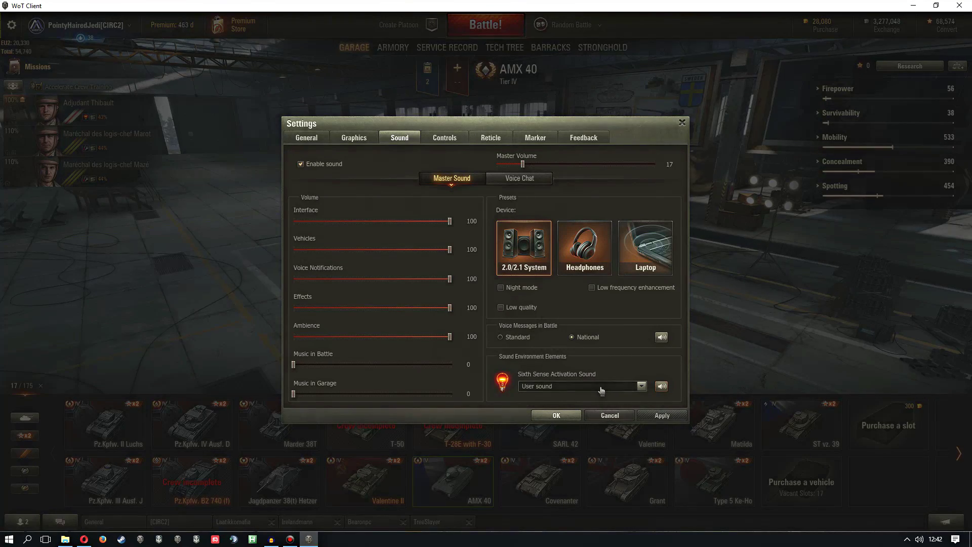
left_click(628, 416)
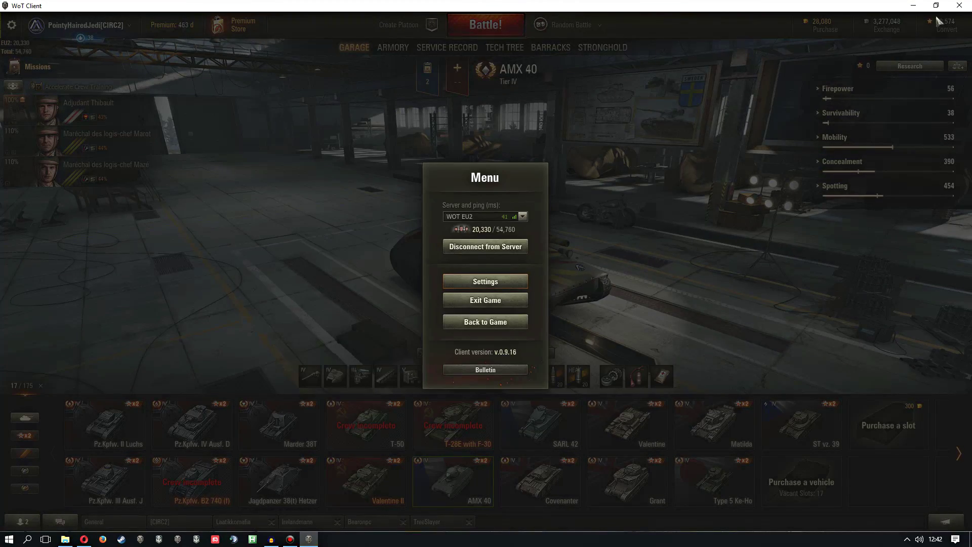
Close the World of Tanks game client
key("Escape")
left_click(913, 5)
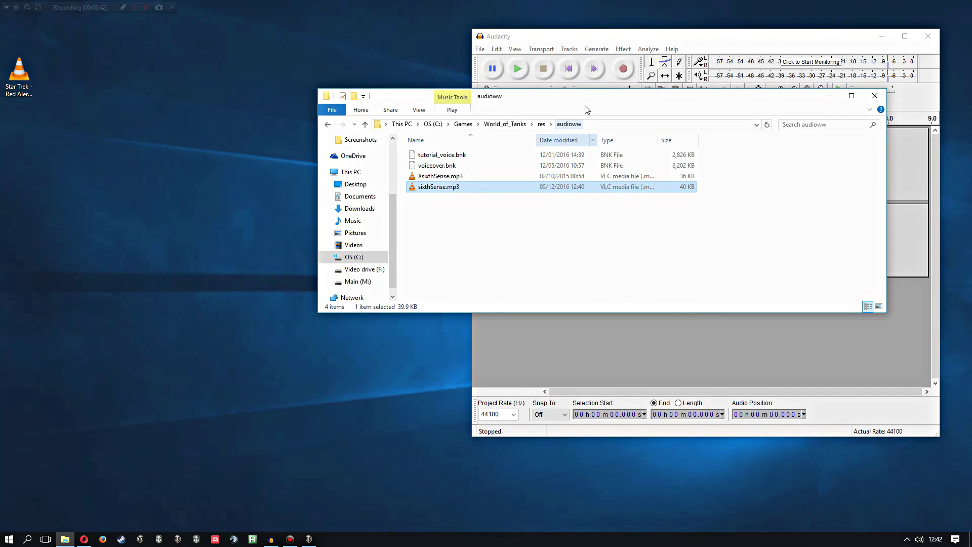
left_click_drag(593, 99, 367, 269)
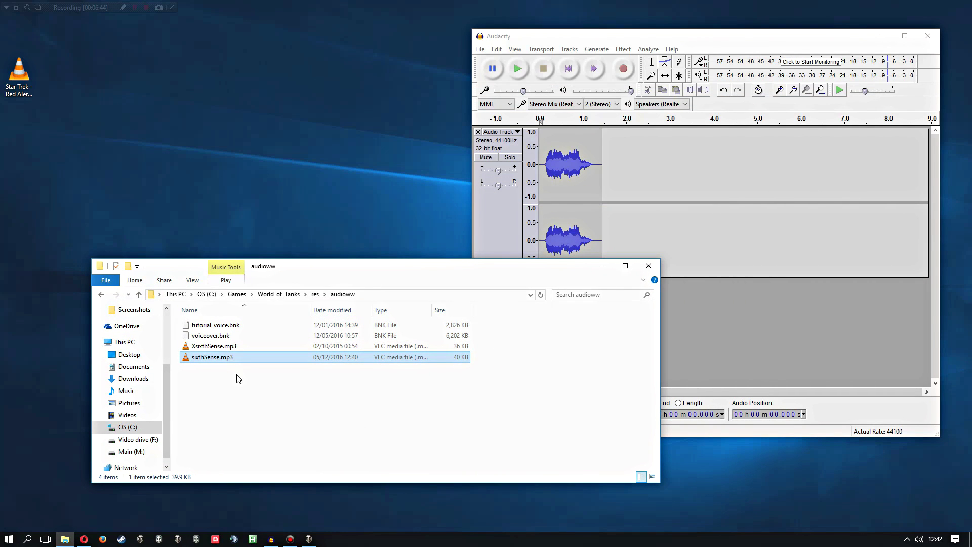
left_click(309, 539)
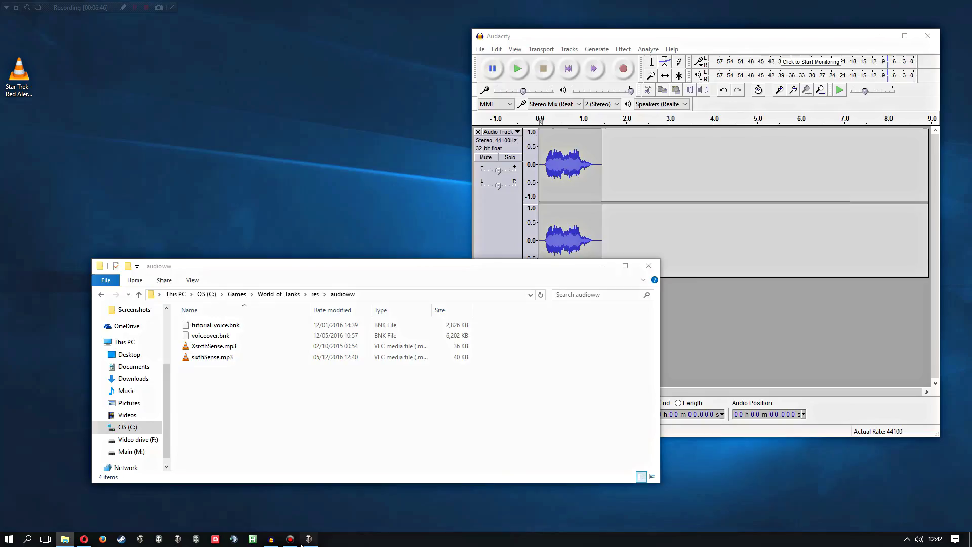
left_click(959, 5)
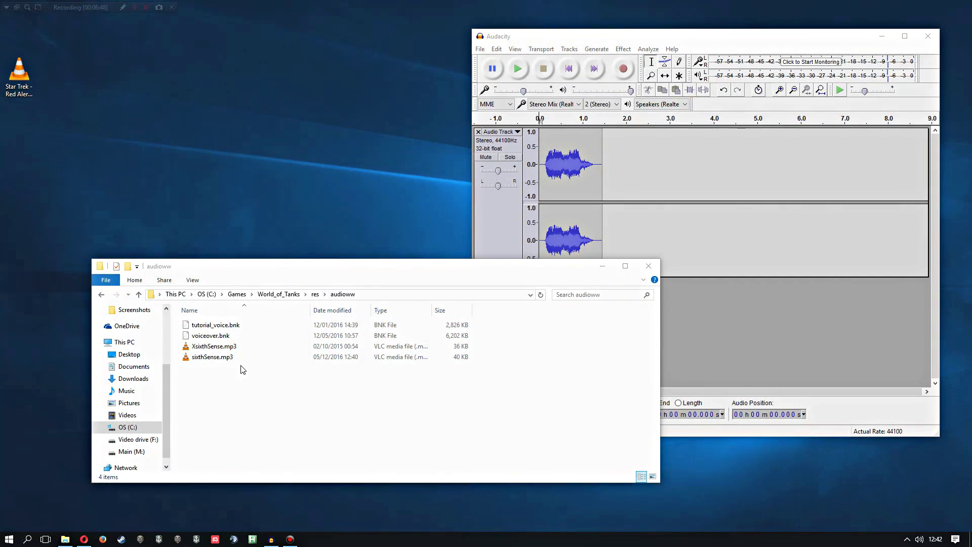
Remove the Wilhelm sixthSense.mp3 and rename XsixthSense.mp3 back to sixthSense.mp3
left_click(218, 348)
left_click(194, 349)
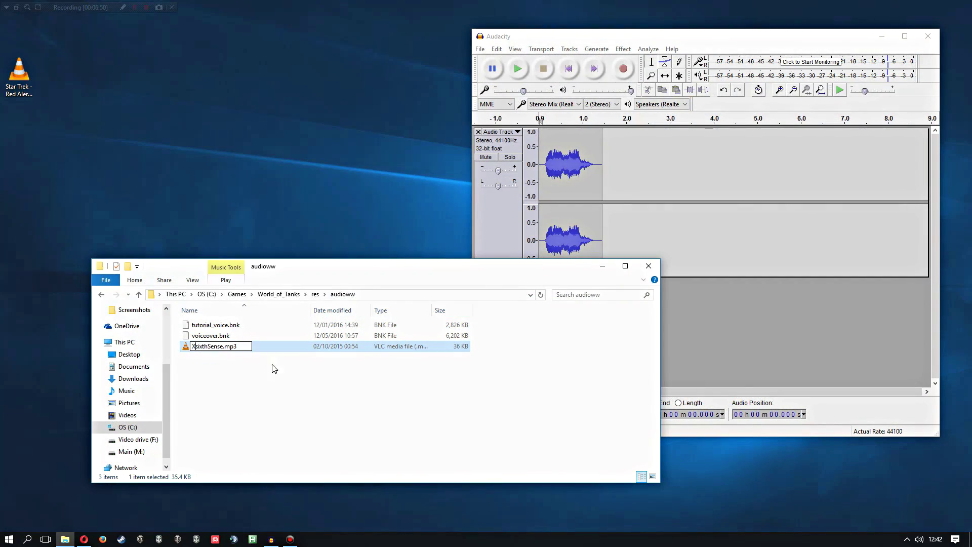
key("Delete")
key("Return")
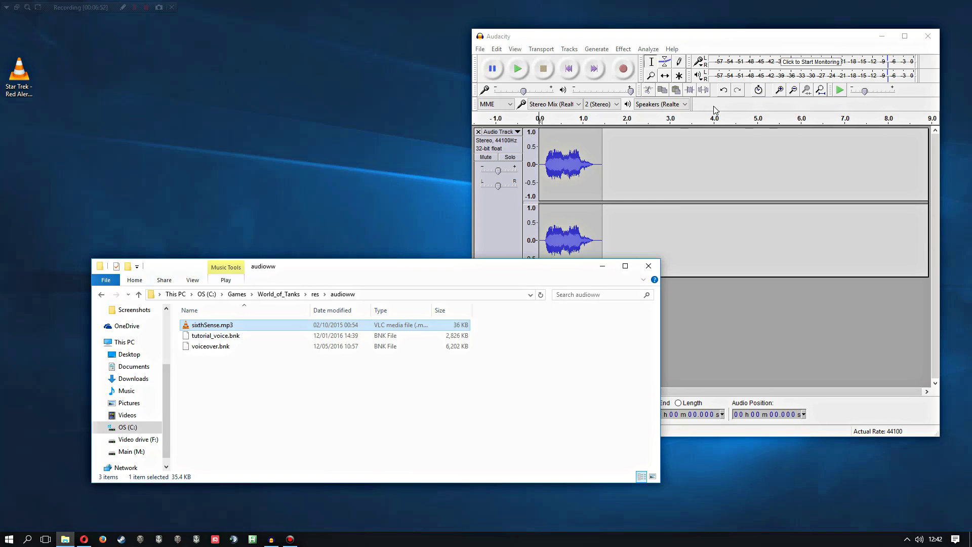
Close the scream track in Audacity, leaving the project empty
left_click(743, 47)
left_click(19, 75)
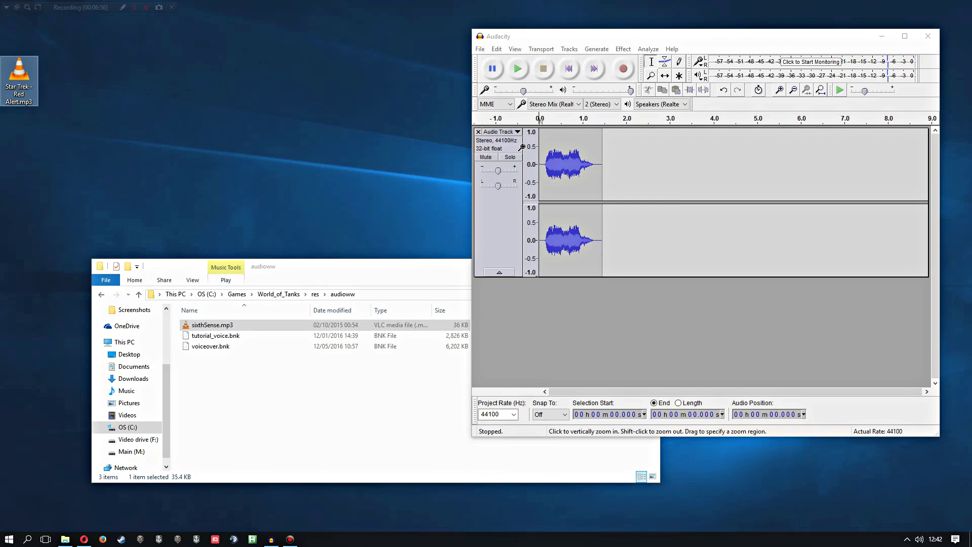
left_click(478, 132)
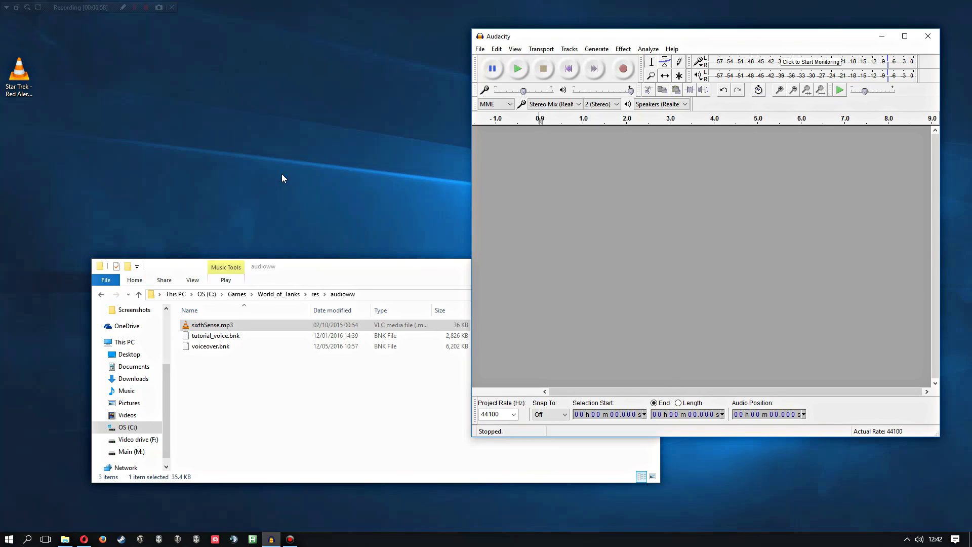
Open the desktop Star Trek - Red Alert MP3 with Audacity via Open with > Choose another app
right_click(15, 77)
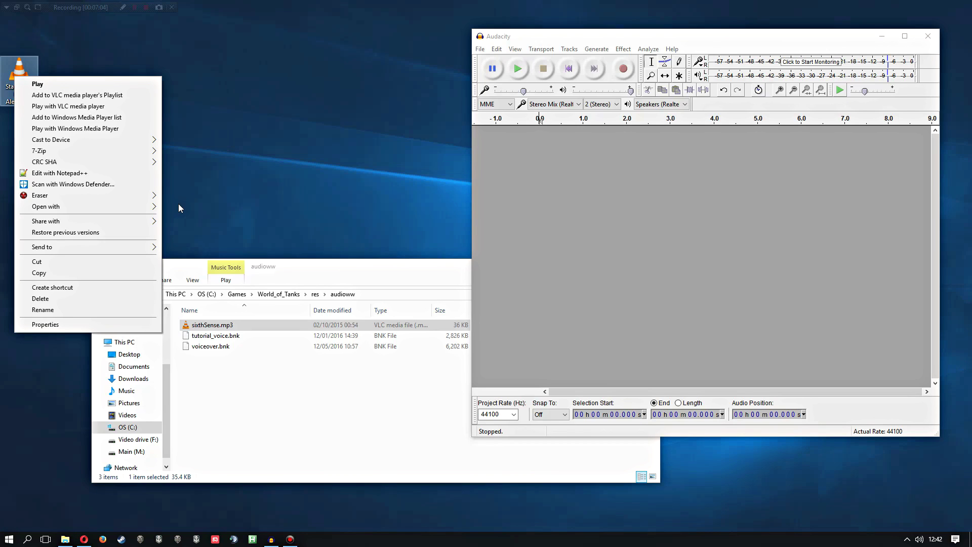
mouse_move(149, 210)
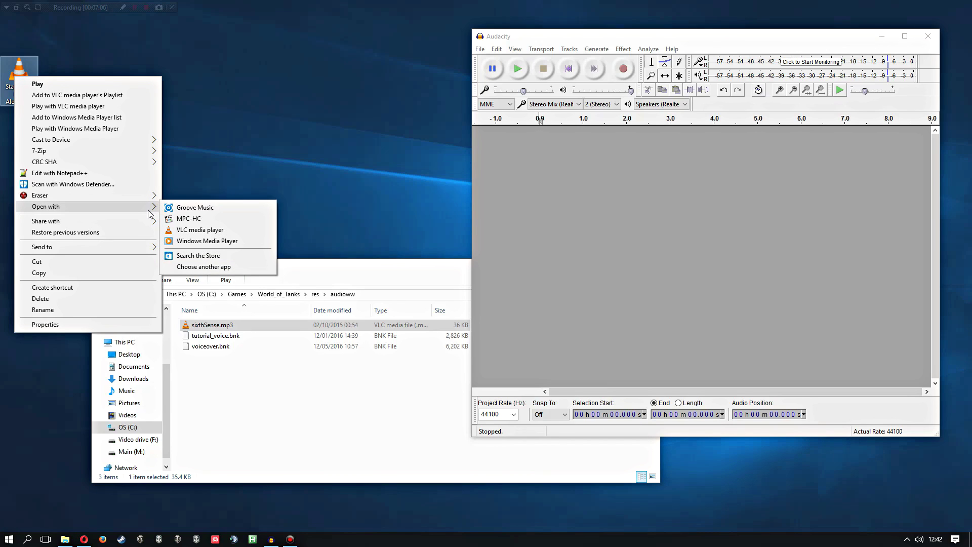
left_click(218, 270)
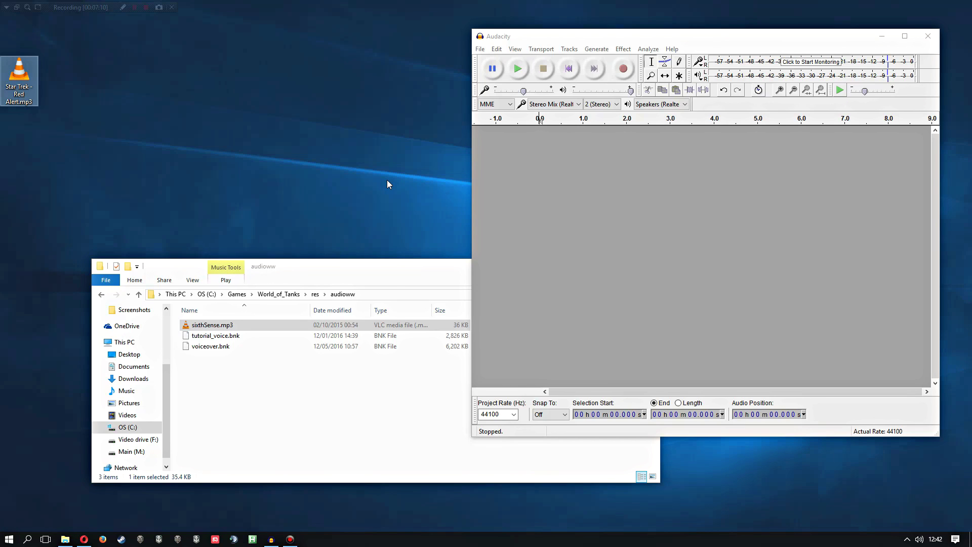
scroll(533, 308, "down", 2)
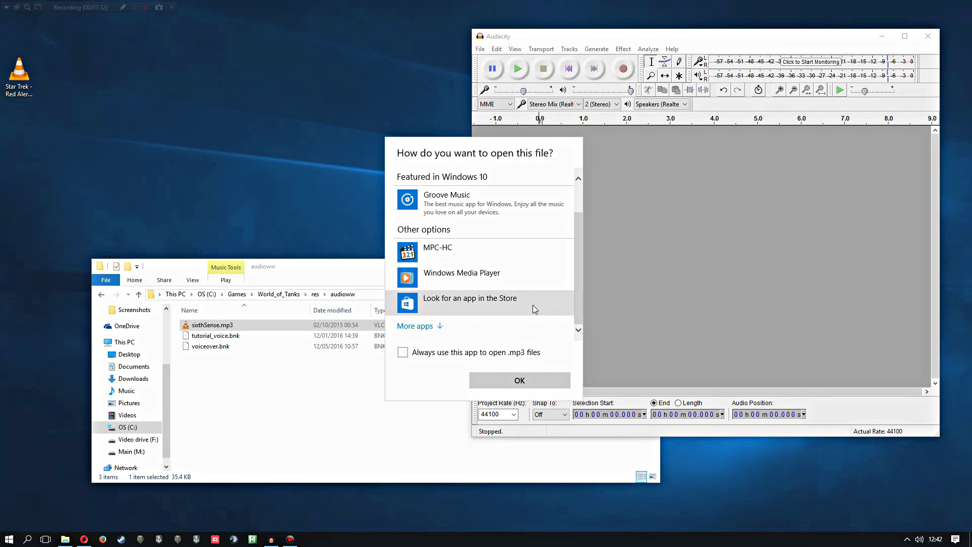
scroll(486, 284, "up", 1)
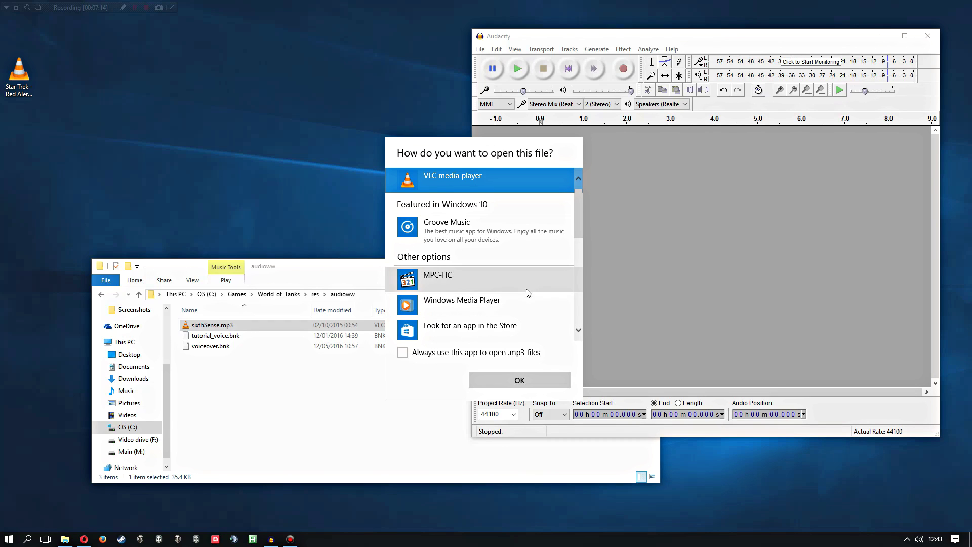
left_click_drag(573, 208, 578, 294)
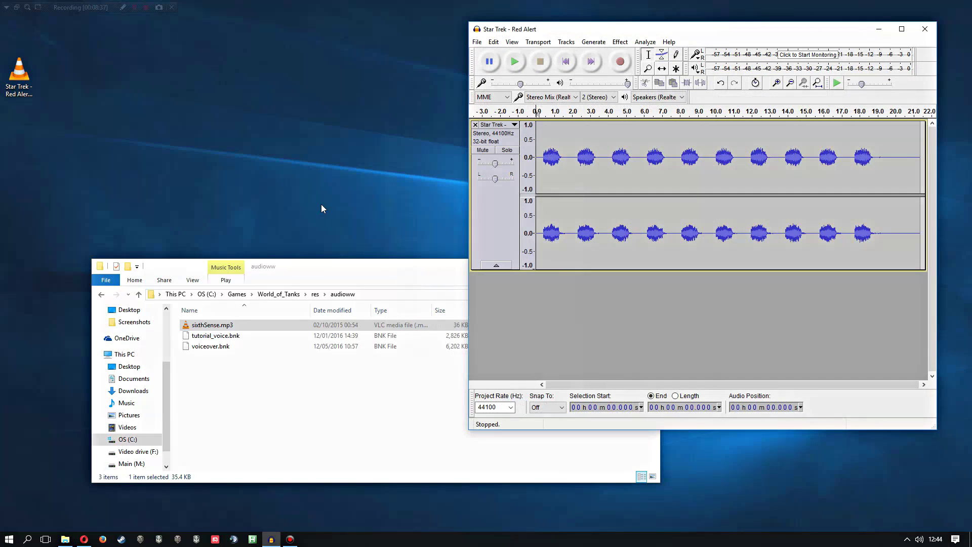
Load Star Trek - Red Alert.mp3 into a new Audacity window via File > Open
right_click(25, 91)
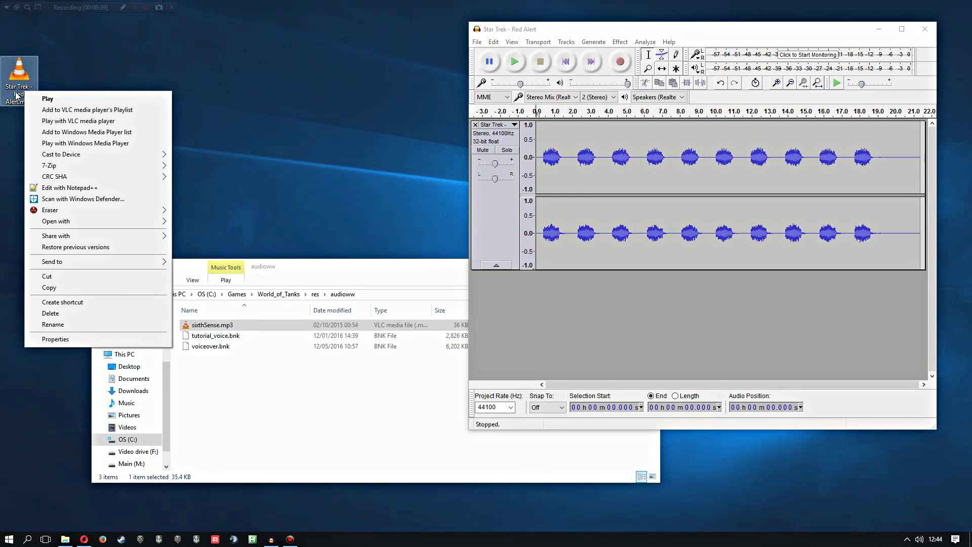
mouse_move(127, 174)
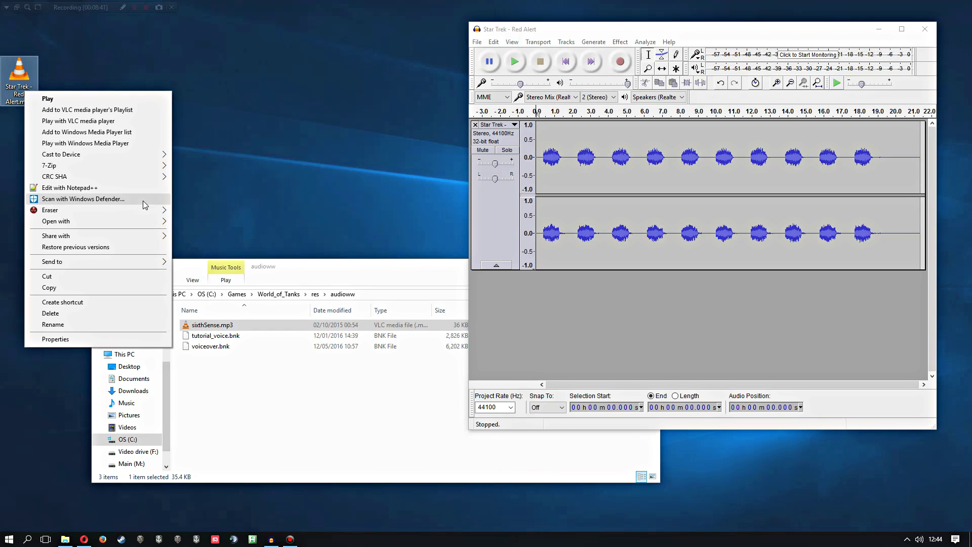
mouse_move(152, 221)
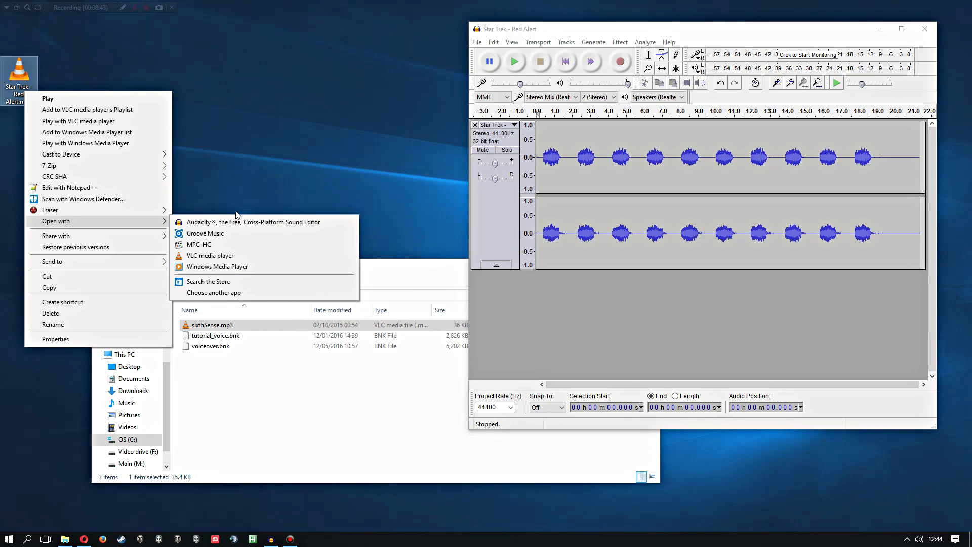
left_click(477, 42)
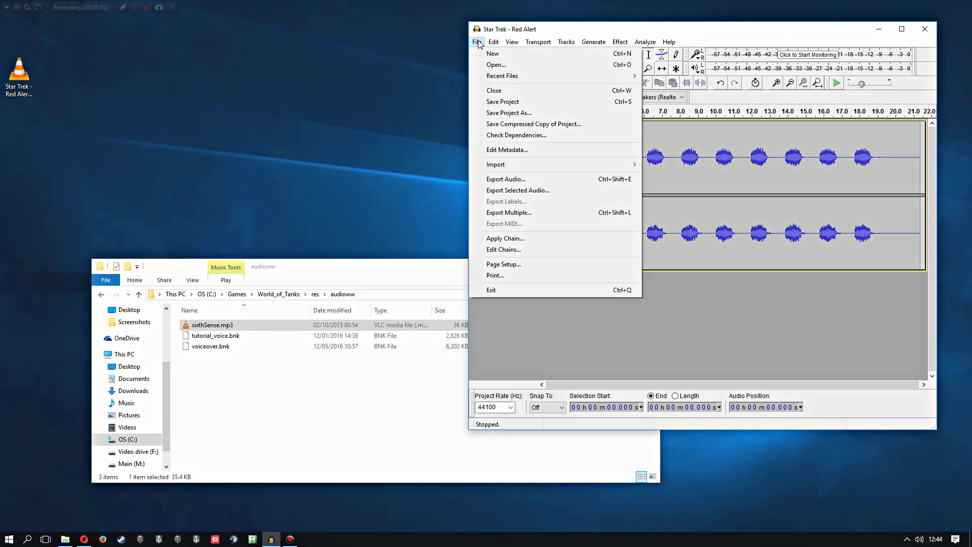
left_click(513, 66)
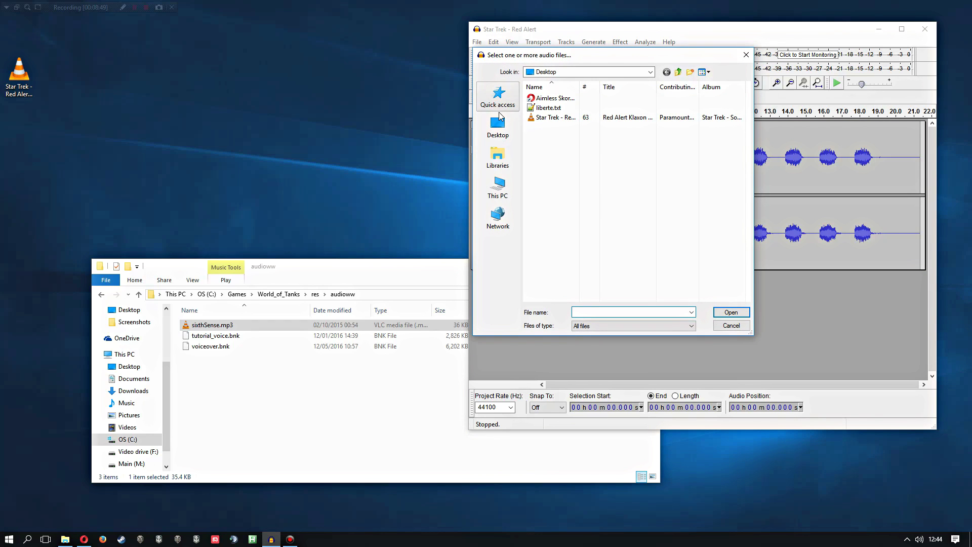
left_click(555, 118)
left_click(740, 315)
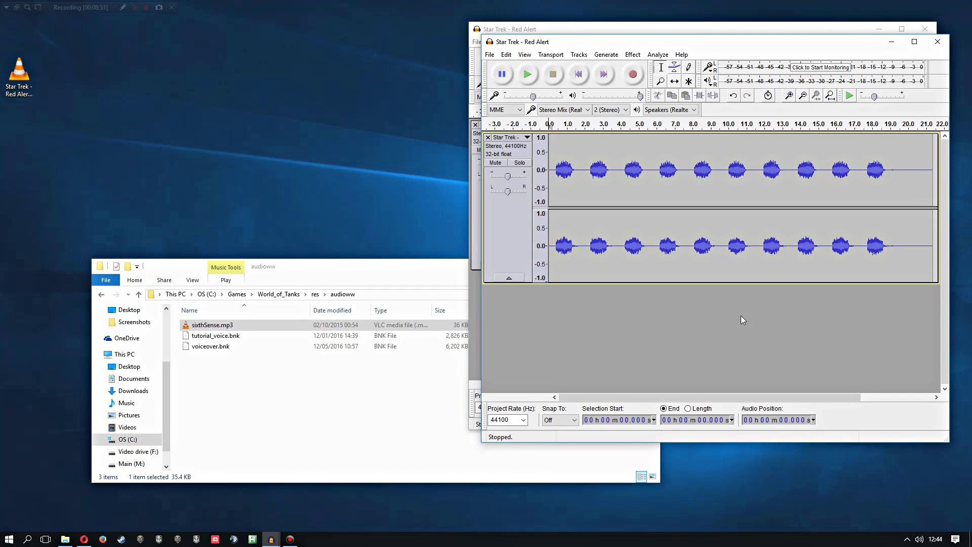
Close the original Audacity window without saving and reposition the remaining window
left_click(926, 29)
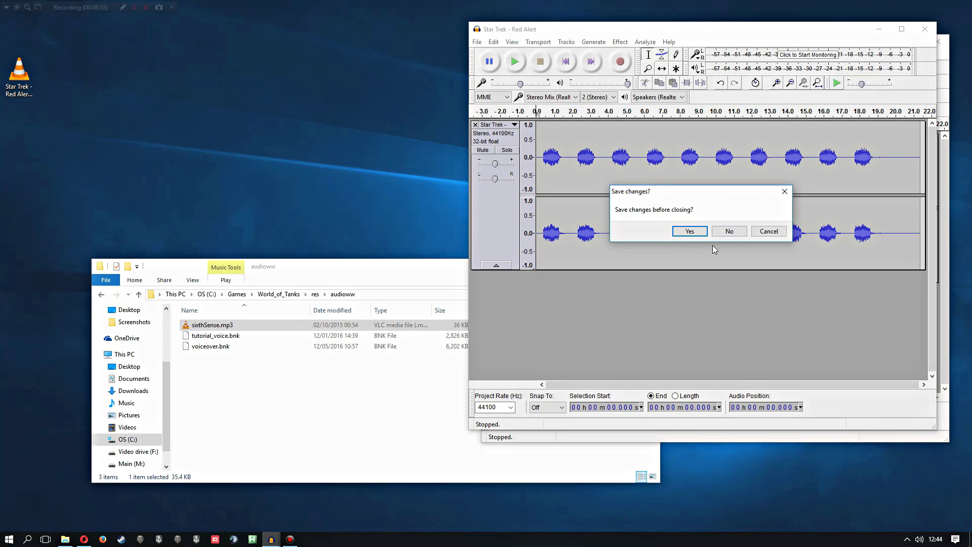
left_click(730, 231)
left_click_drag(731, 50, 651, 32)
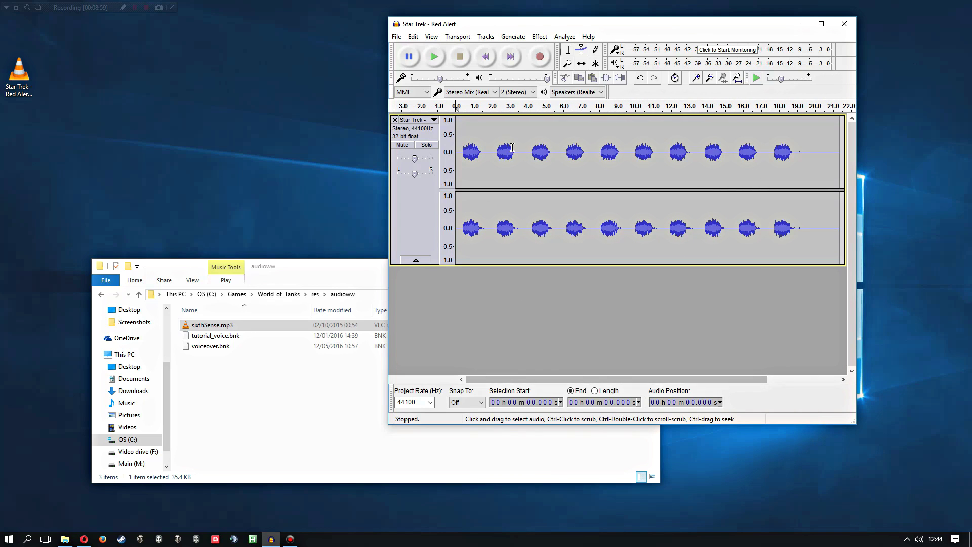
Delete 0–2.168 s and 3.238–19.341 s, keeping only the first two alarm pulses
left_click(495, 137)
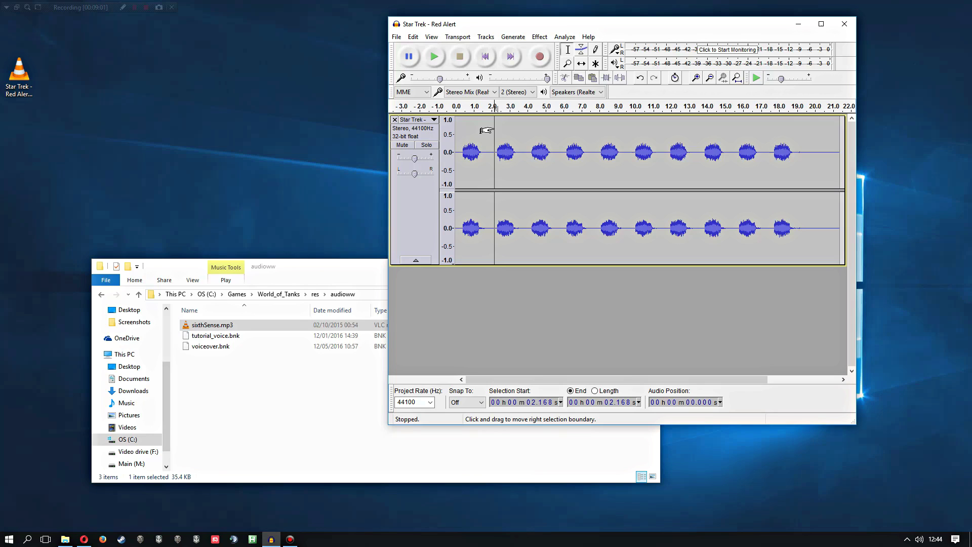
left_click_drag(487, 131, 453, 131)
key("Delete")
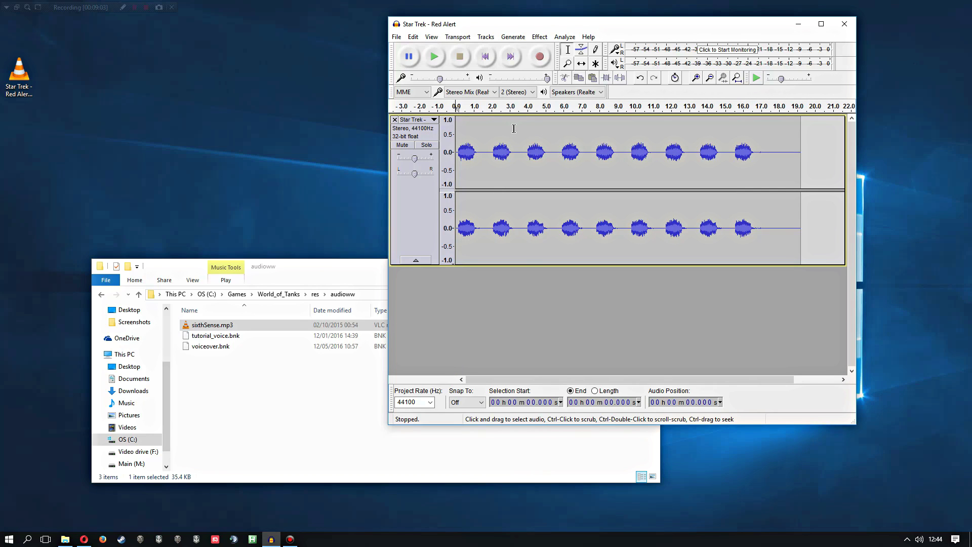
left_click_drag(514, 129, 802, 171)
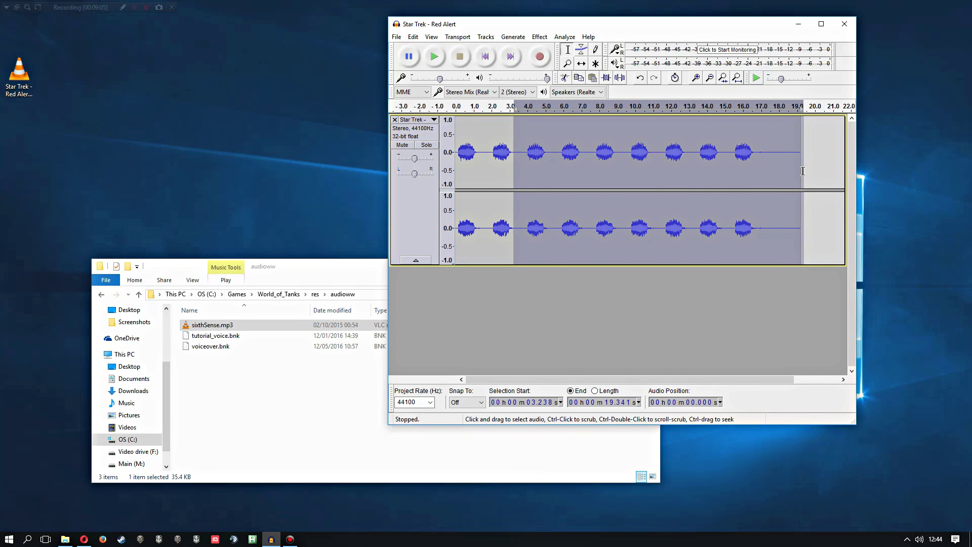
key("Delete")
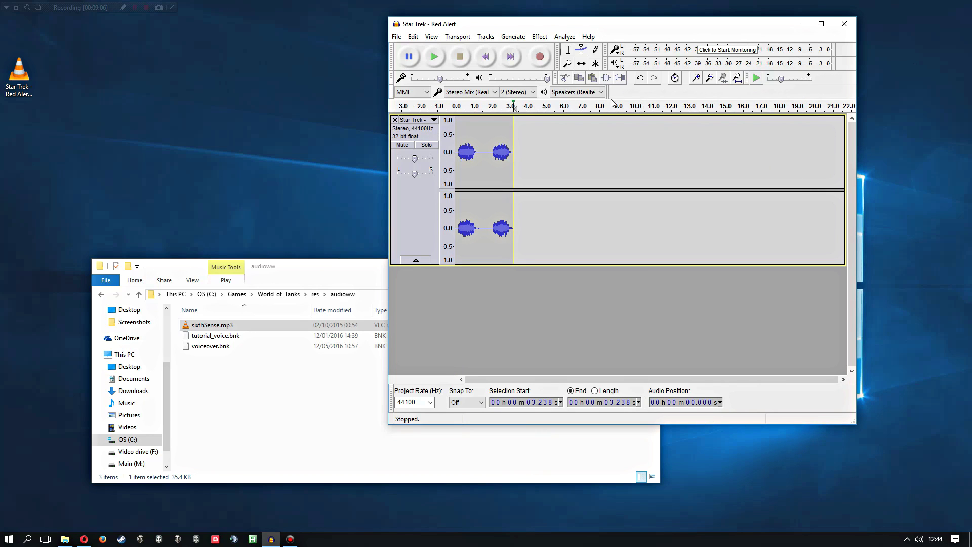
Play the trimmed clip from the start, then stop playback
left_click(496, 61)
left_click(435, 59)
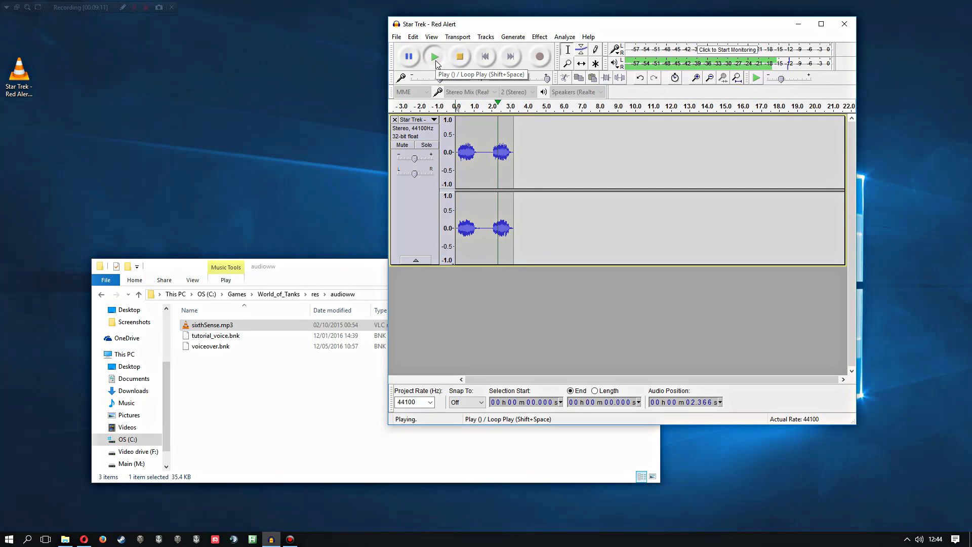
left_click(462, 56)
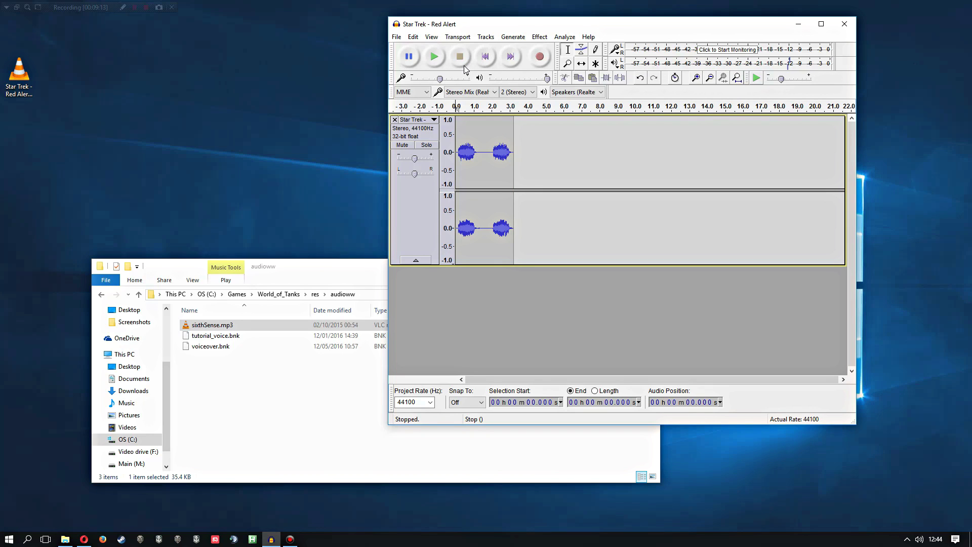
Export the trimmed clip to the Desktop in MP3 format as redalert
left_click(394, 38)
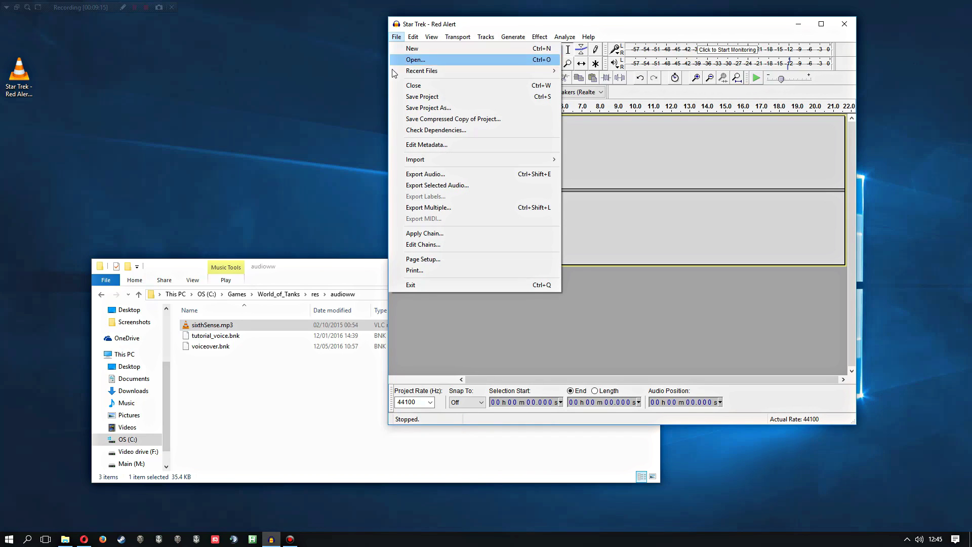
left_click(411, 175)
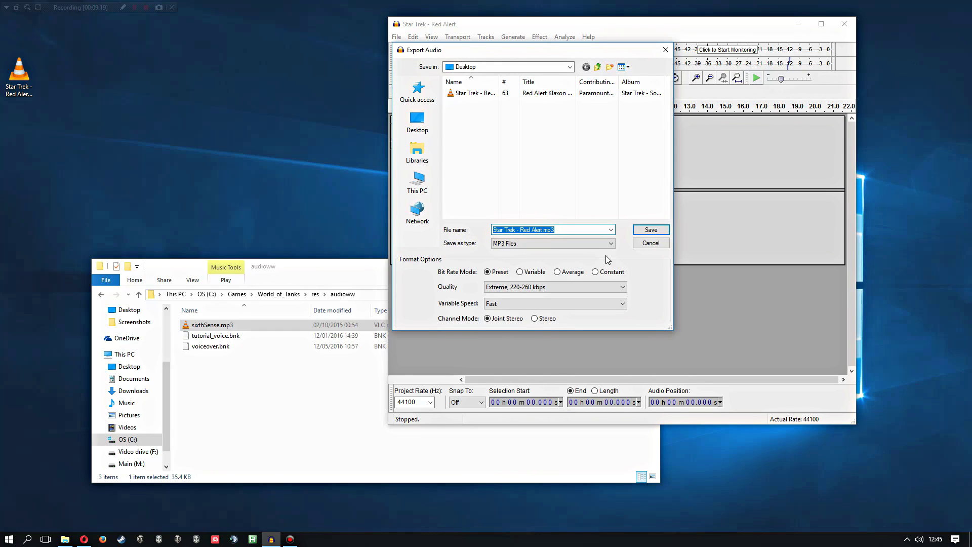
type("redalert")
key("Return")
key("Return")
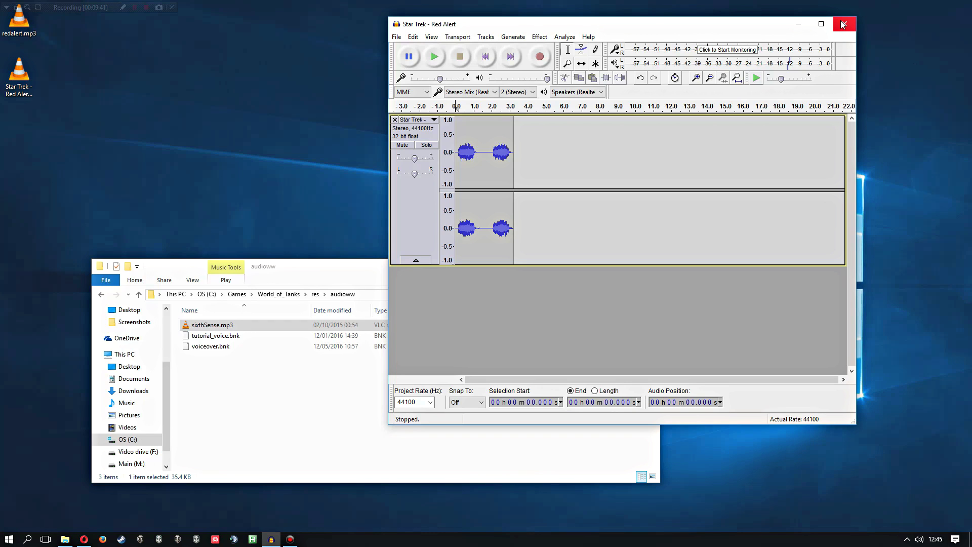
Close Audacity answering No to saving changes, then click the desktop
left_click(843, 24)
left_click(648, 226)
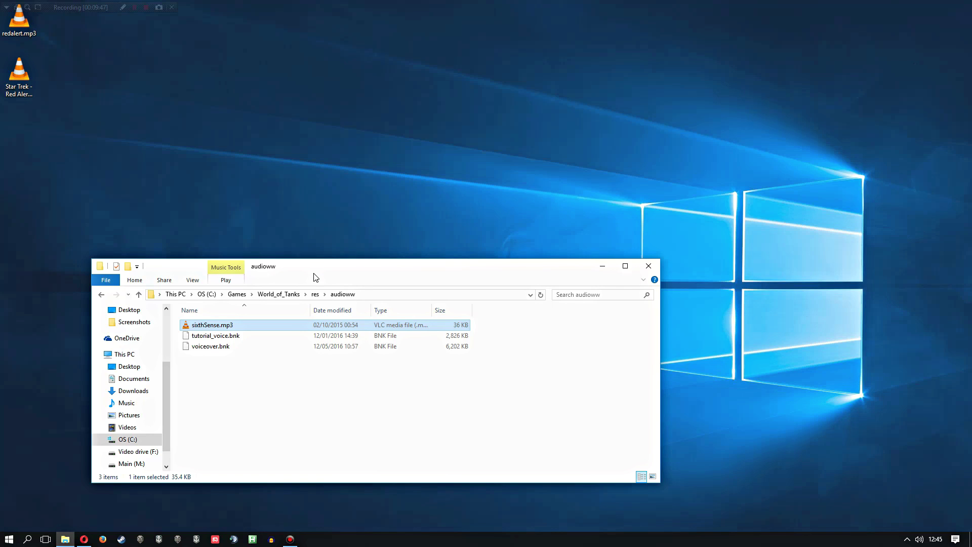
left_click(433, 176)
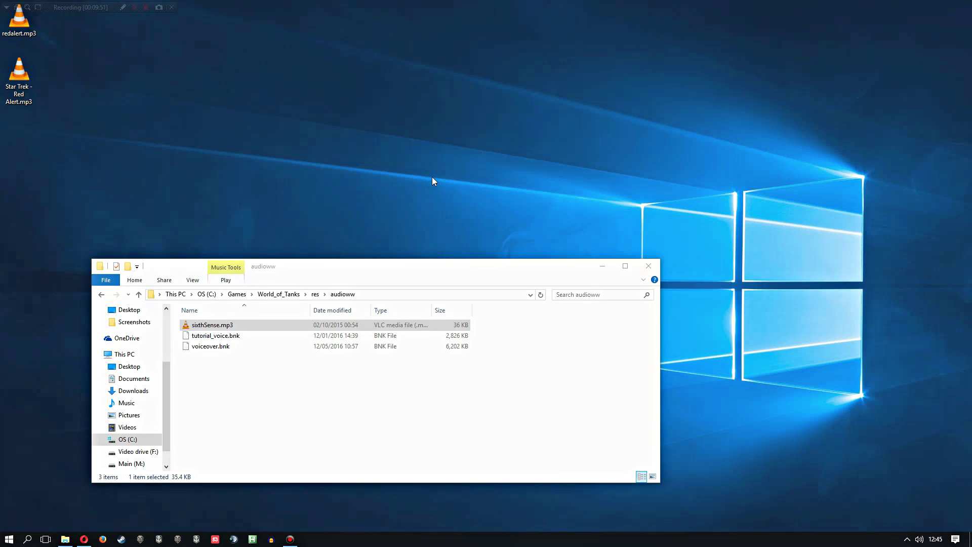